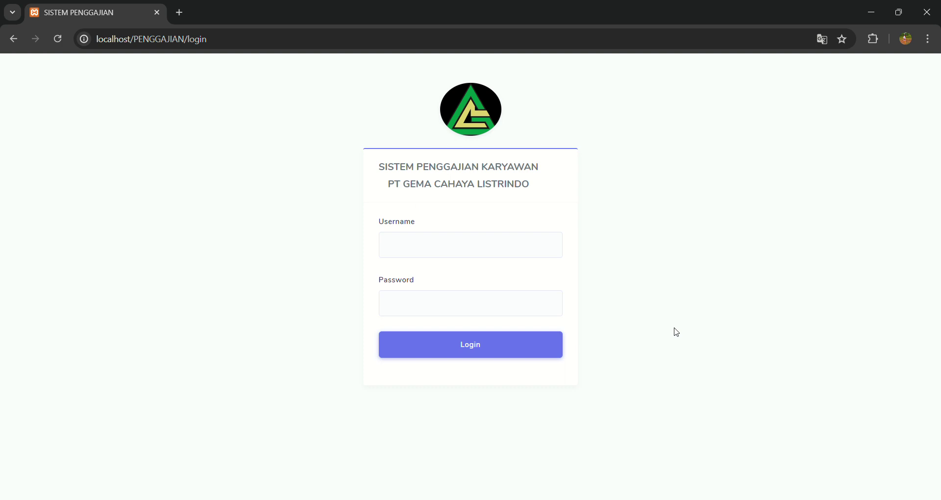
# Log in to Sistem Penggajian with the admin username and its password.
pyautogui.click(491, 255)
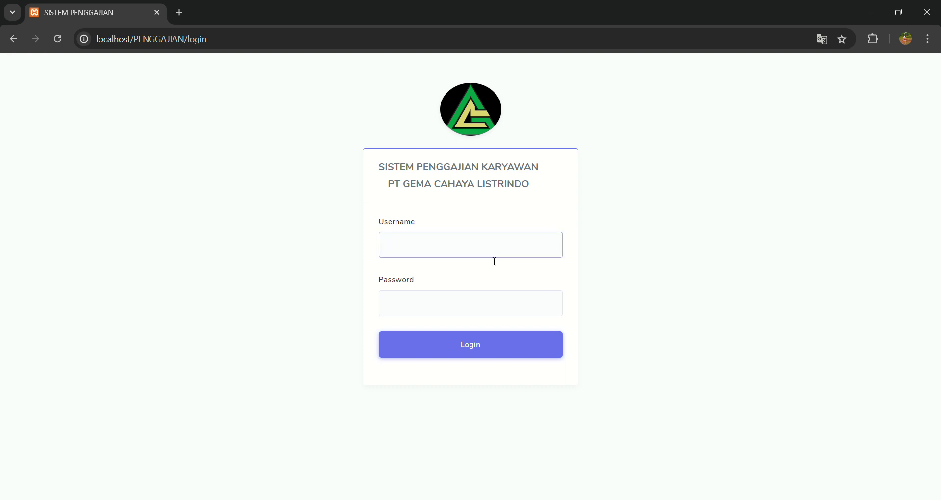
pyautogui.write('admin')
pyautogui.click(494, 297)
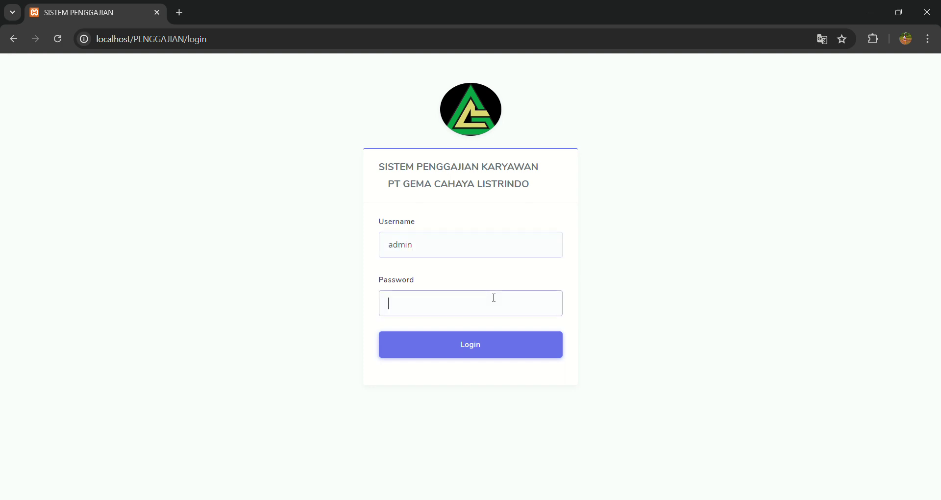
pyautogui.write('admin')
pyautogui.press('Return')
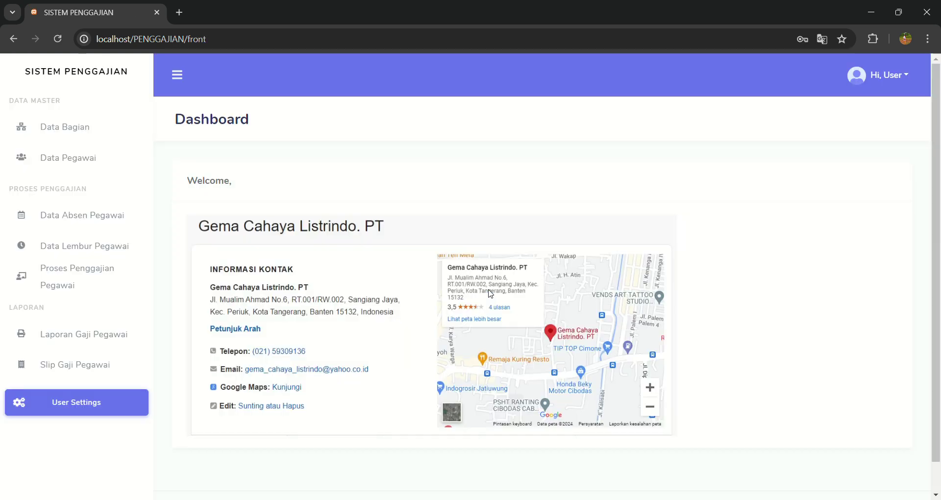
# Dismiss Chrome's 'Ubah sandi Anda' password warning with Oke.
pyautogui.click(573, 223)
# Create department 'IT' in Data Bagian with Gaji Pokok 5000000 and BPJS Kesehatan 125000.
pyautogui.click(102, 138)
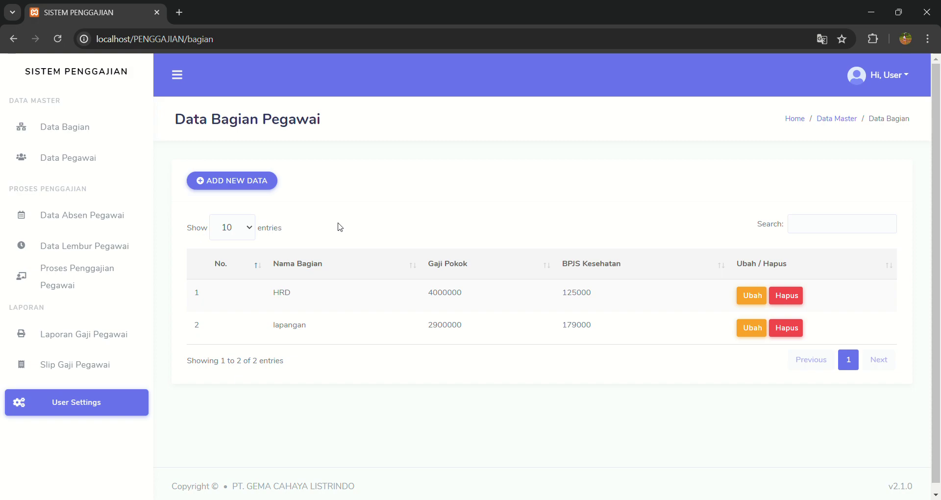
pyautogui.click(255, 185)
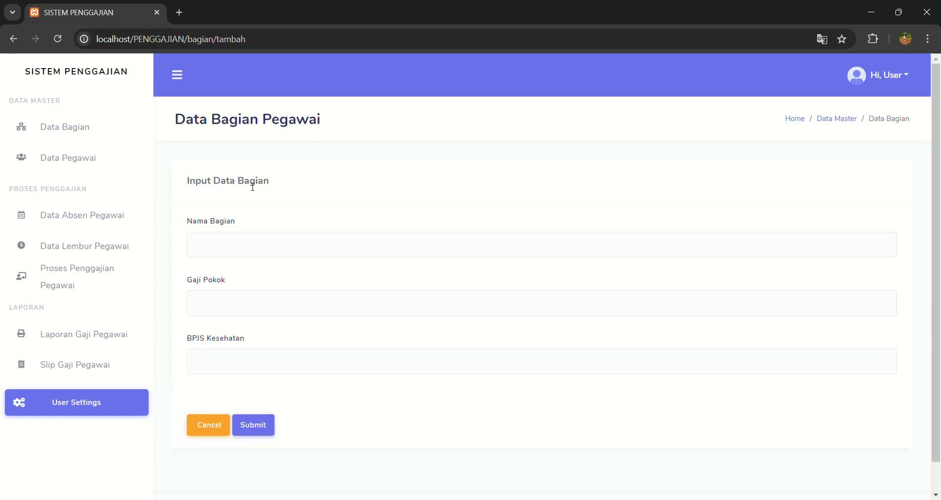
pyautogui.click(283, 241)
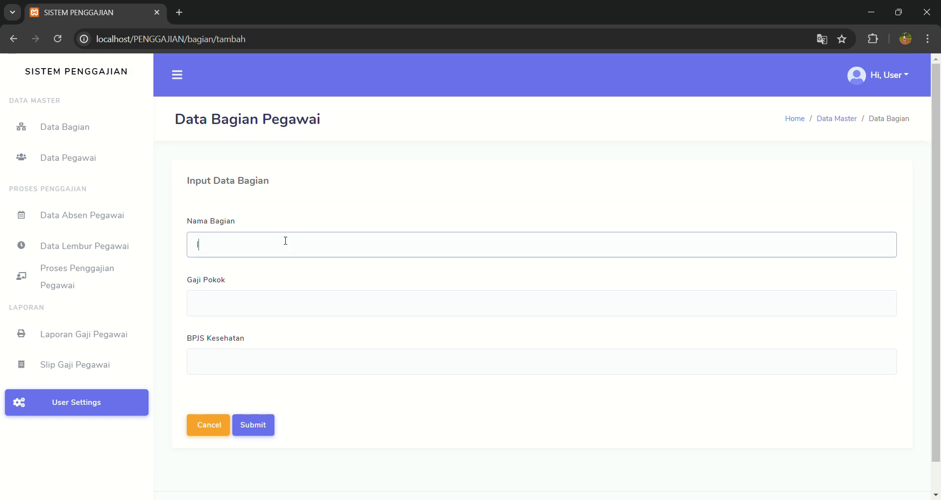
pyautogui.write('IT')
pyautogui.click(295, 307)
pyautogui.click(292, 329)
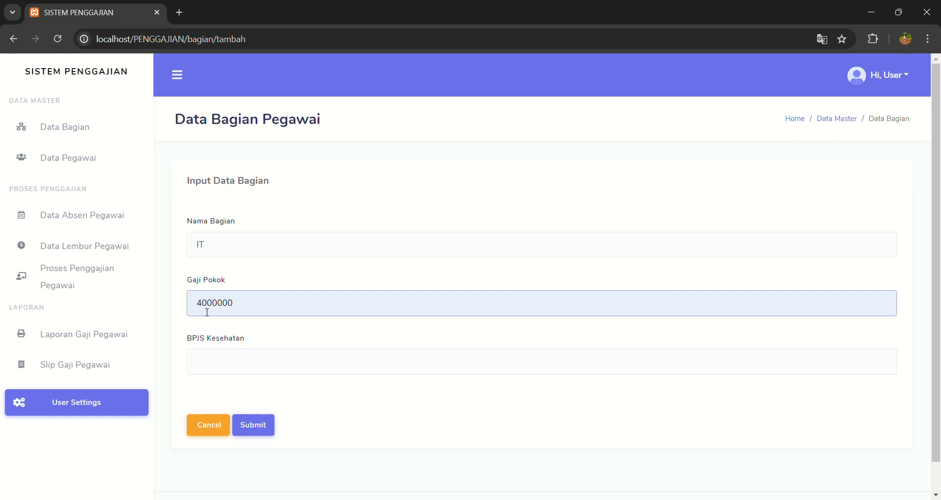
pyautogui.press('Delete')
pyautogui.write('5')
pyautogui.click(225, 357)
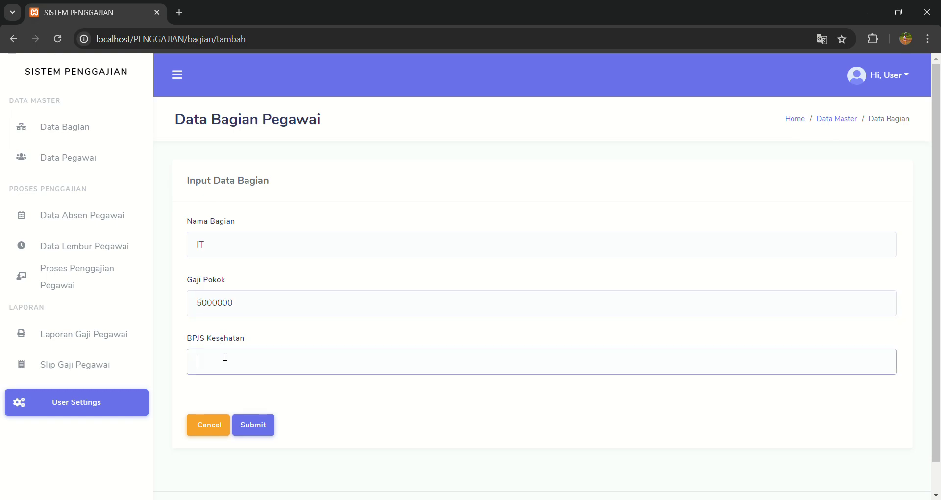
pyautogui.click(291, 387)
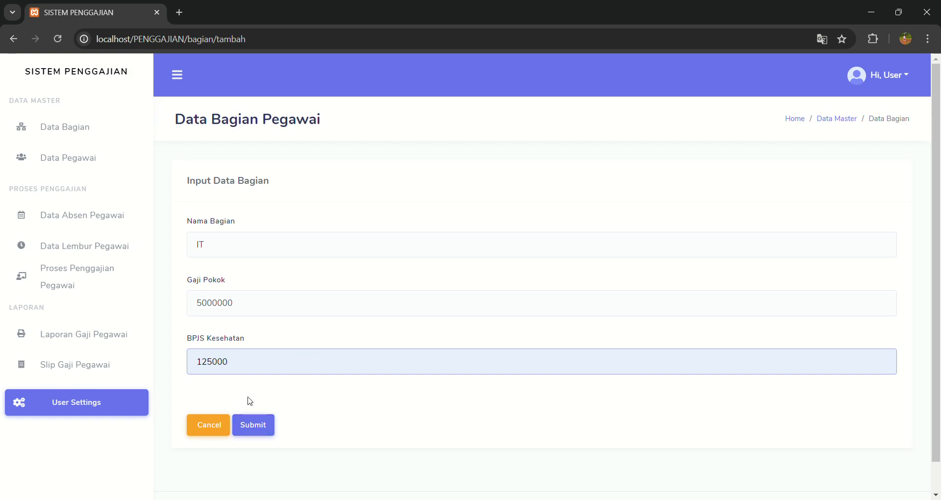
pyautogui.click(252, 426)
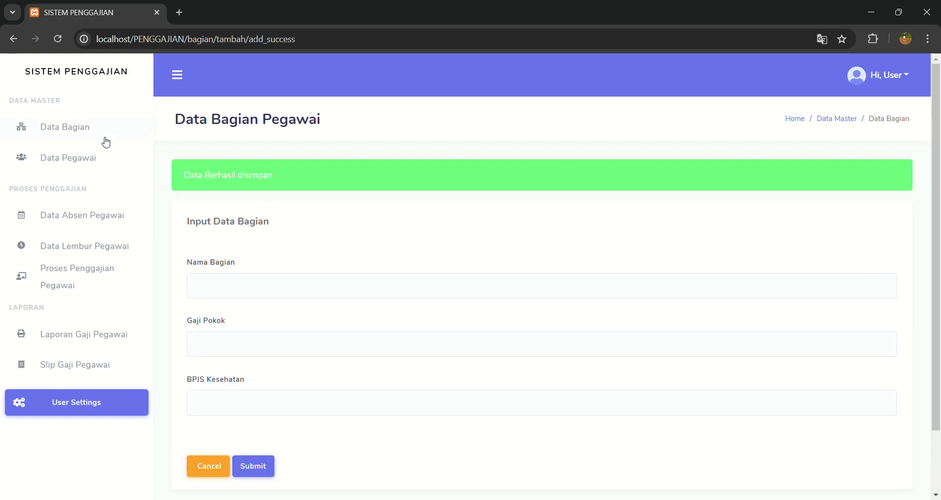
# Review the IT row and its edit form in Data Bagian, then open Data Pegawai.
pyautogui.click(82, 125)
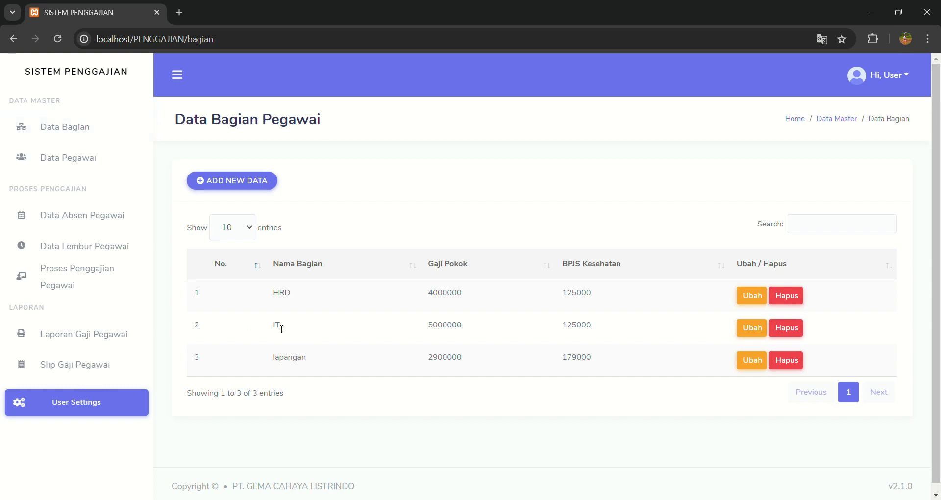
pyautogui.moveTo(426, 329); pyautogui.dragTo(461, 330)
pyautogui.click(519, 333)
pyautogui.click(751, 328)
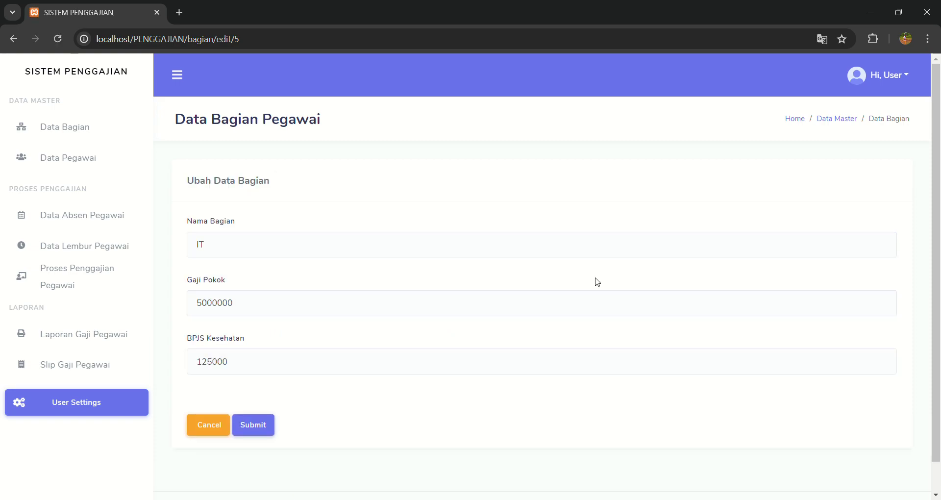
pyautogui.click(98, 130)
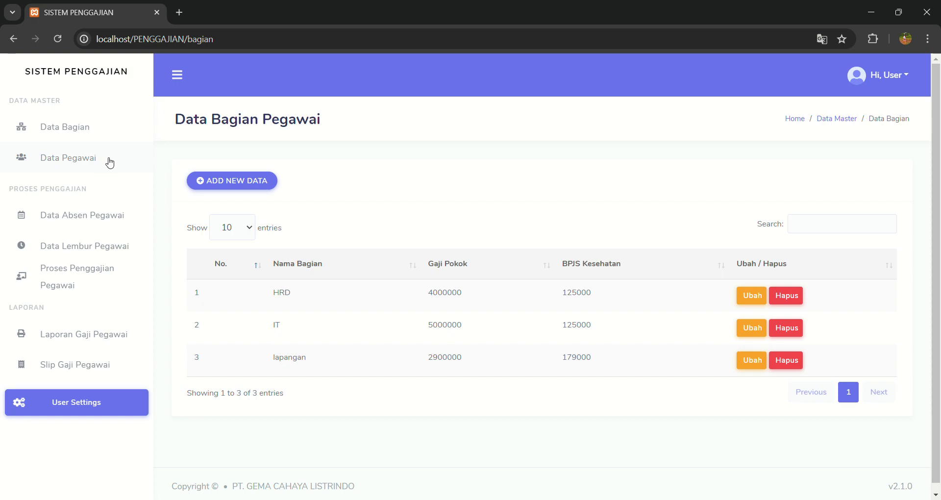
pyautogui.click(110, 163)
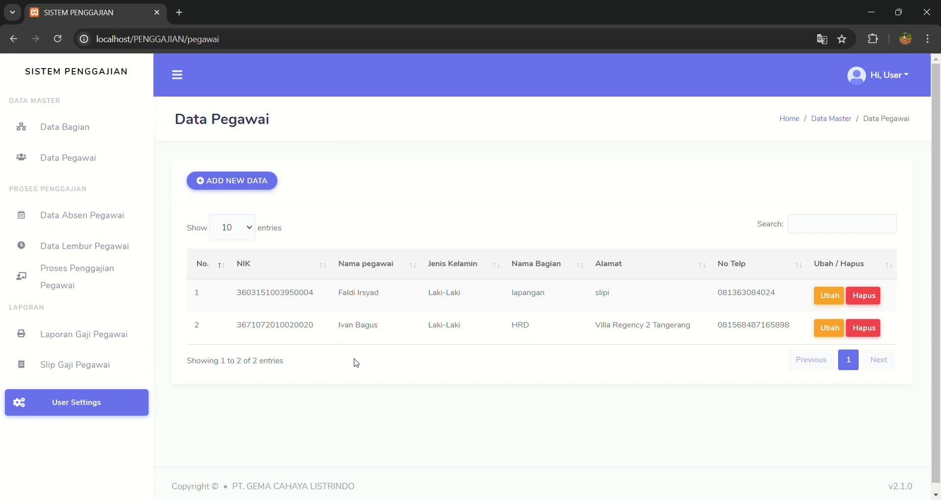
# Enter the new employee's NIK and name, with gender Laki-Laki and department IT.
pyautogui.click(264, 185)
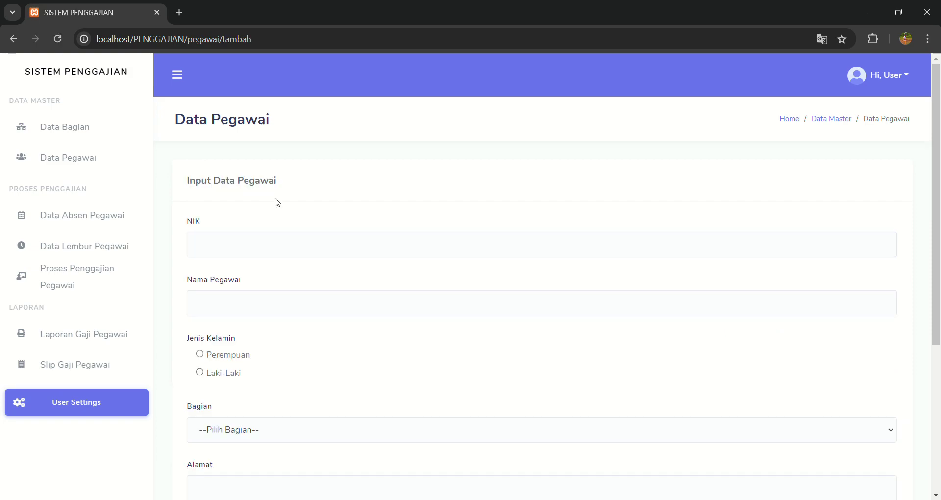
pyautogui.click(325, 255)
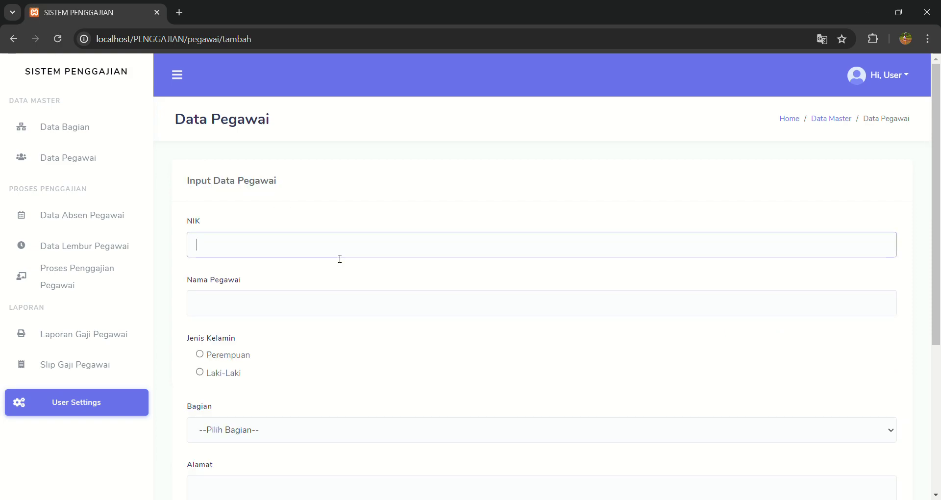
pyautogui.click(327, 320)
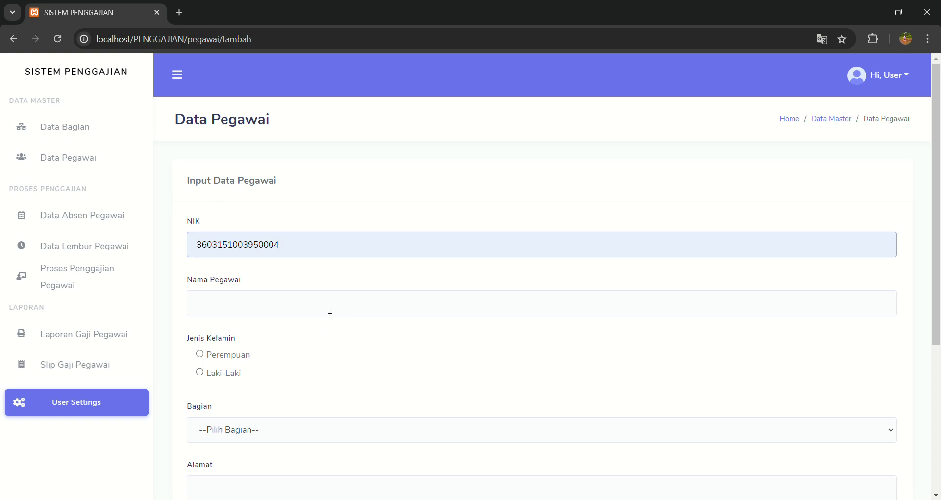
pyautogui.press('BackSpace')
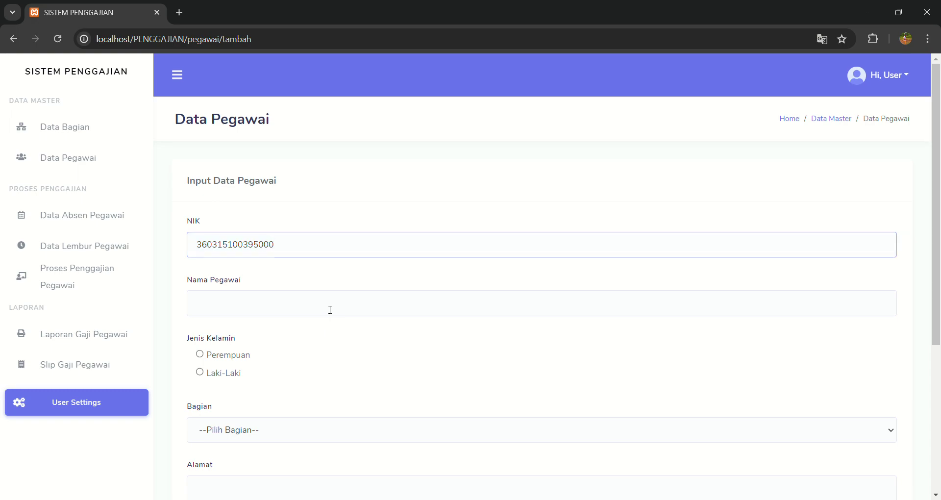
pyautogui.write('9')
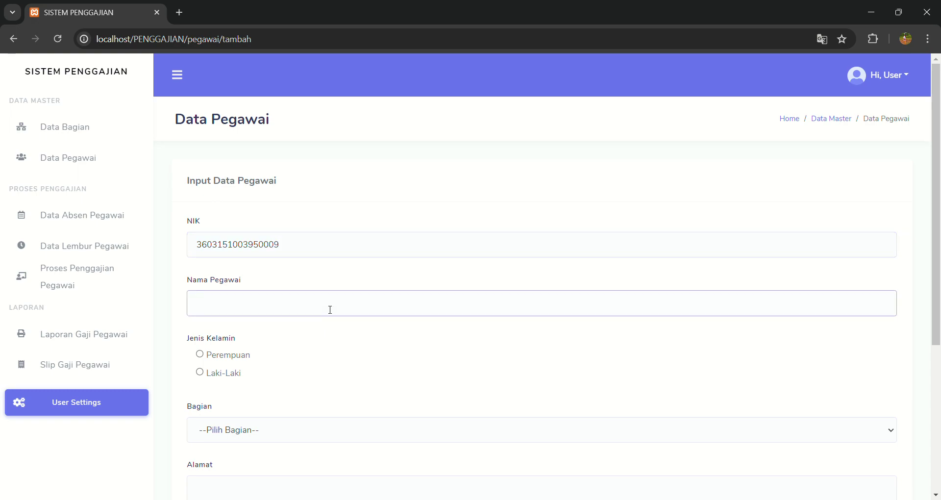
pyautogui.write('danil')
pyautogui.scroll(-1, 312, 352)
pyautogui.click(213, 349)
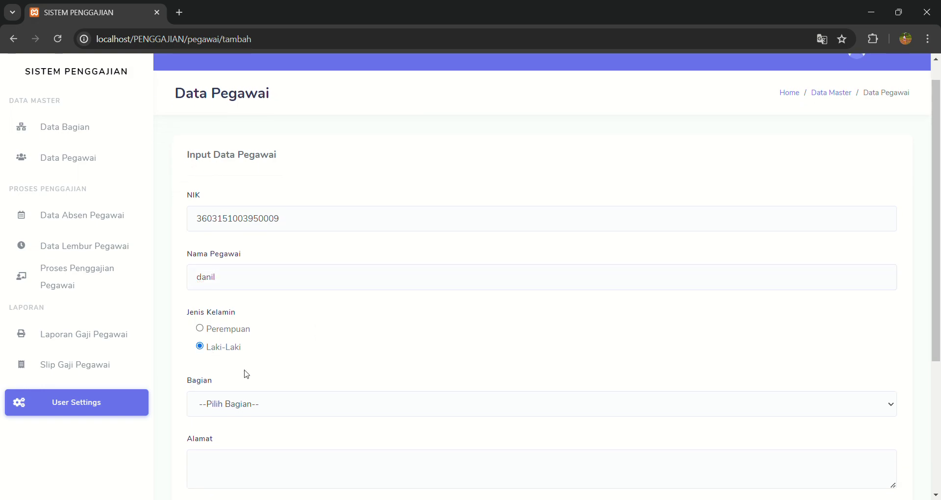
pyautogui.scroll(-2, 245, 373)
pyautogui.click(245, 304)
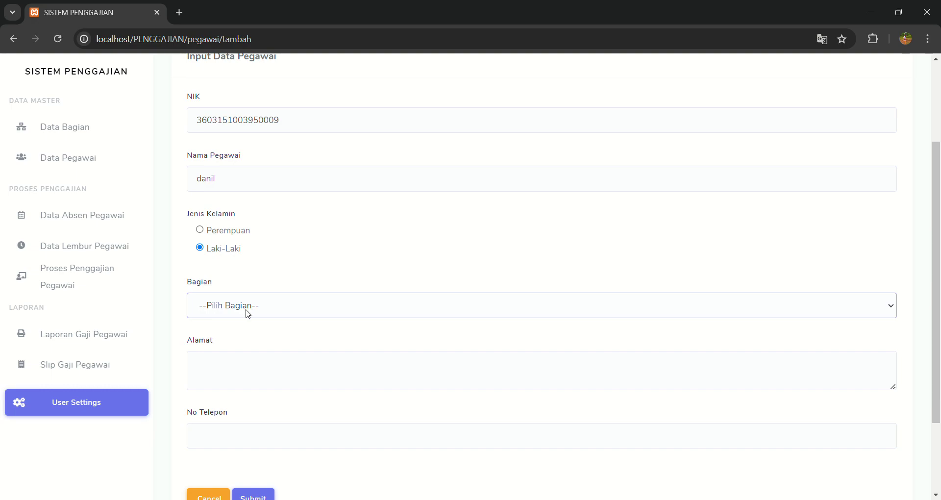
pyautogui.click(243, 365)
# Fill in the employee's address and phone number, then submit the record.
pyautogui.click(260, 366)
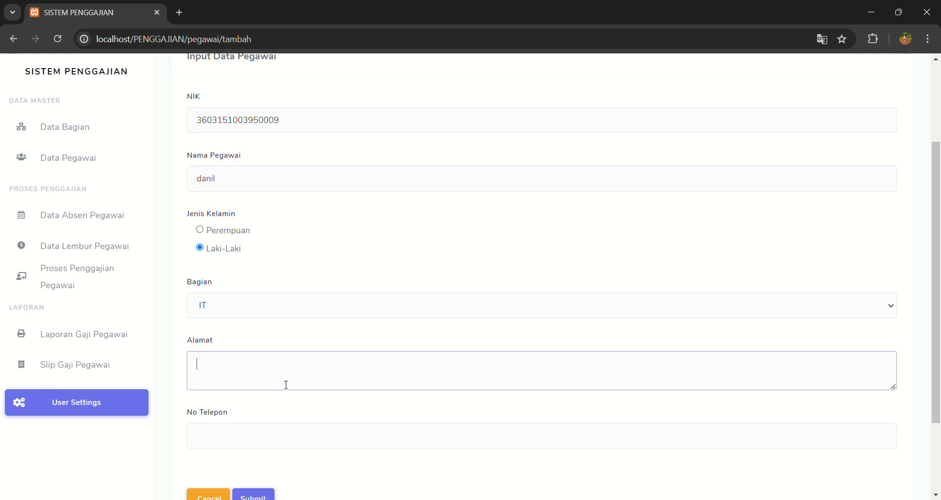
pyautogui.write('cengkareng')
pyautogui.click(285, 445)
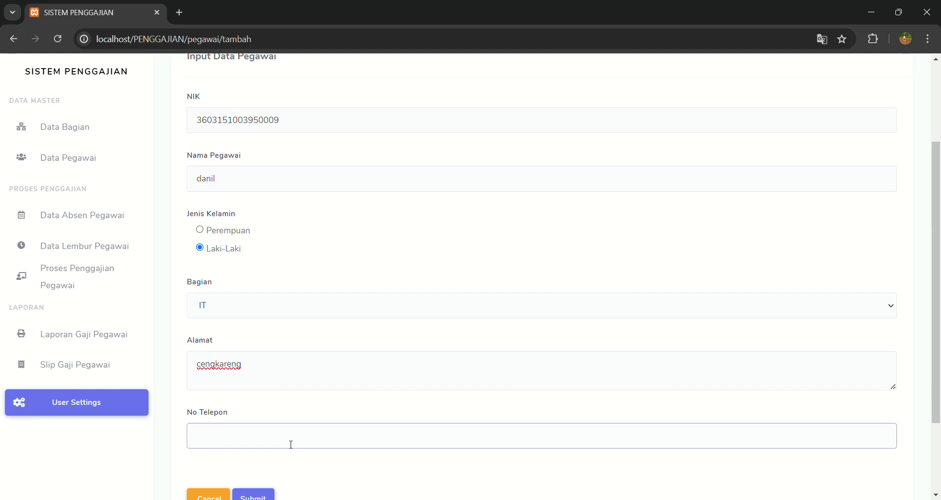
pyautogui.click(298, 461)
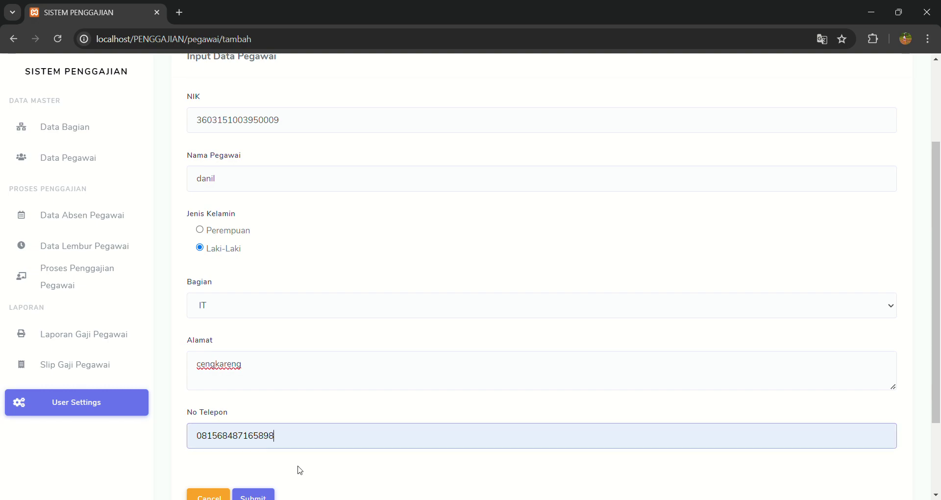
pyautogui.press('BackSpace')
pyautogui.press('BackSpace')
pyautogui.write('888')
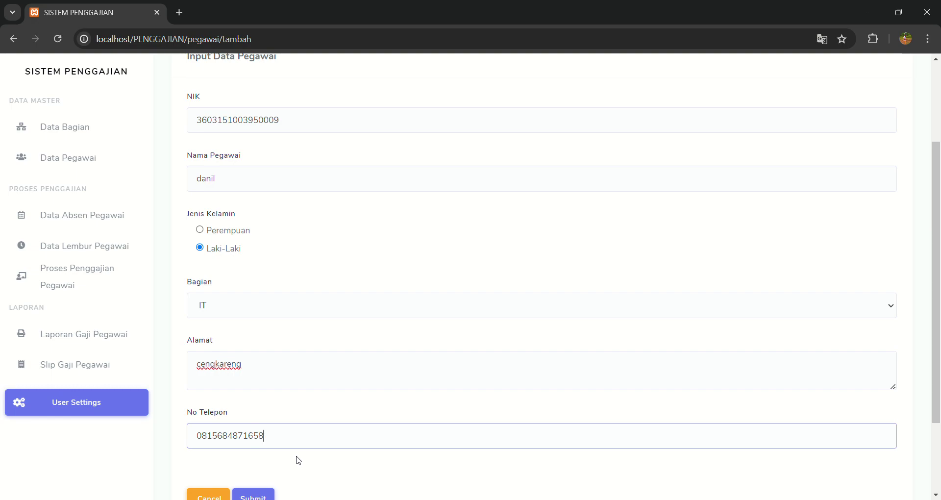
pyautogui.scroll(-1, 298, 461)
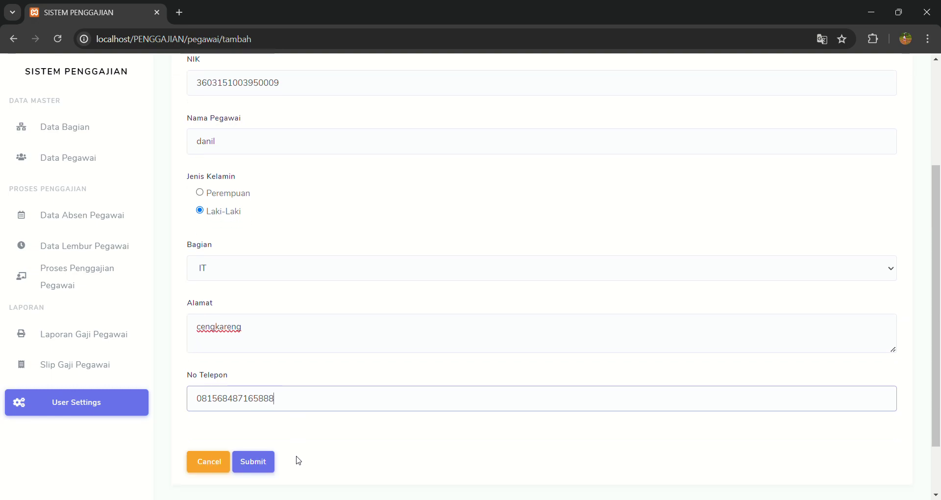
pyautogui.scroll(2, 281, 448)
pyautogui.scroll(-2, 281, 448)
pyautogui.click(268, 451)
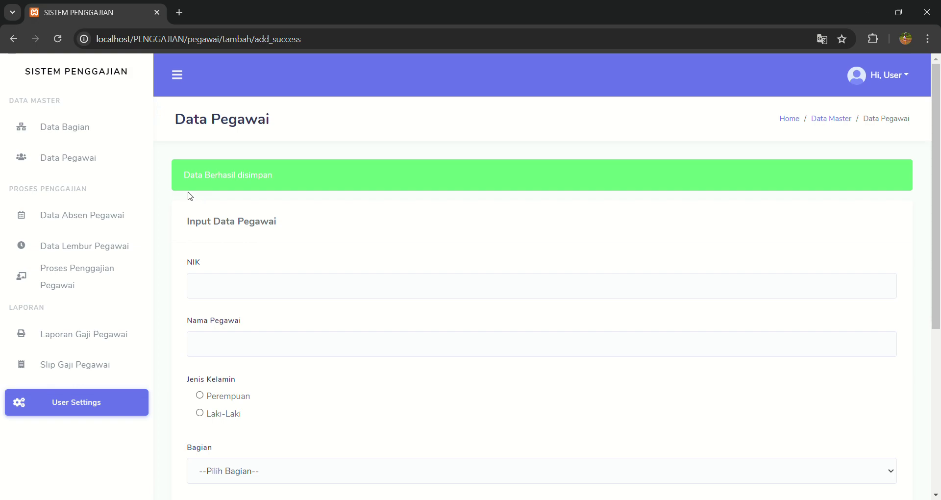
# Open the third employee's record from Data Pegawai to review it, then return to the list.
pyautogui.click(94, 161)
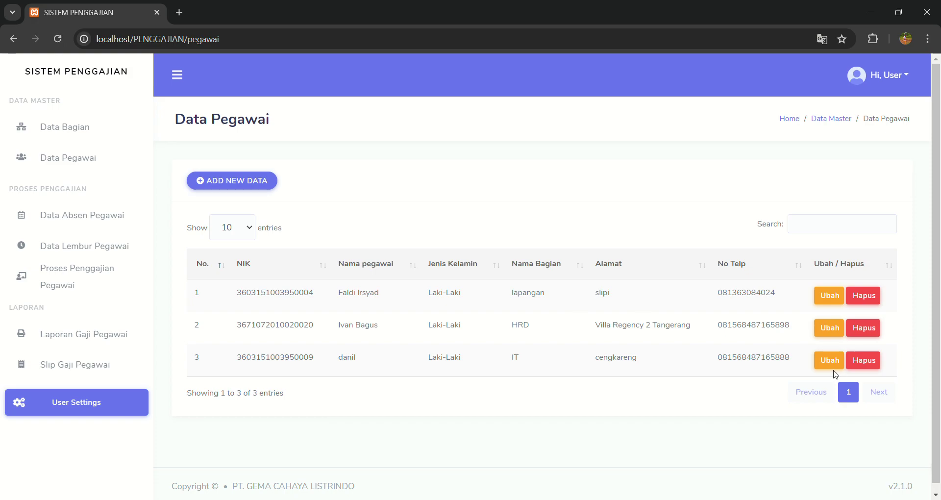
pyautogui.click(830, 360)
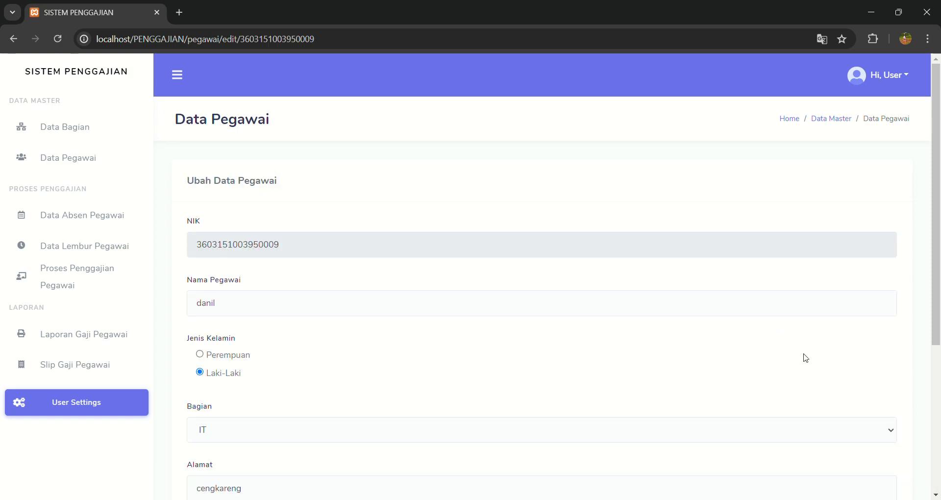
pyautogui.scroll(-5, 594, 374)
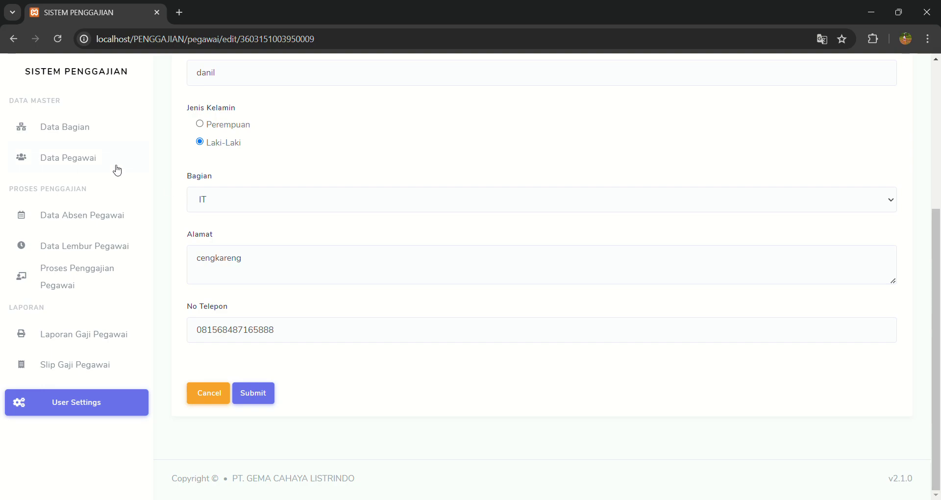
pyautogui.click(96, 162)
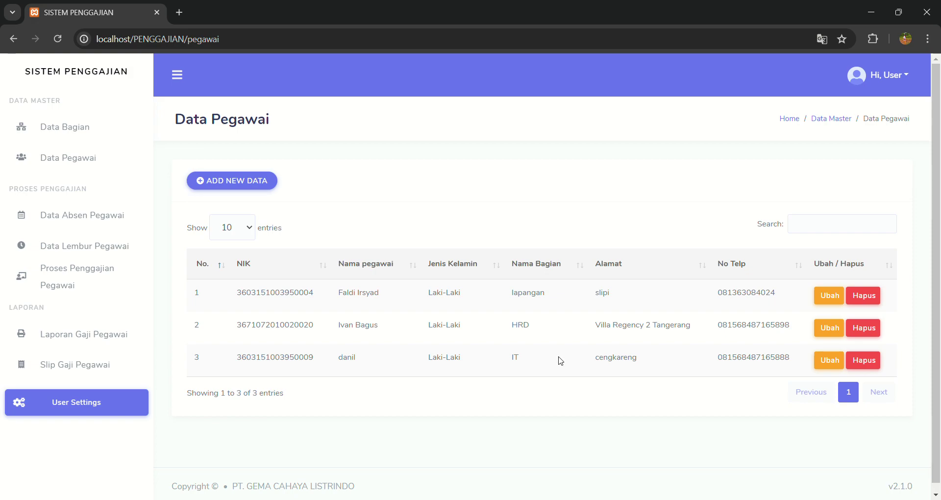
# Open the Data Absen Pegawai attendance list.
pyautogui.click(108, 214)
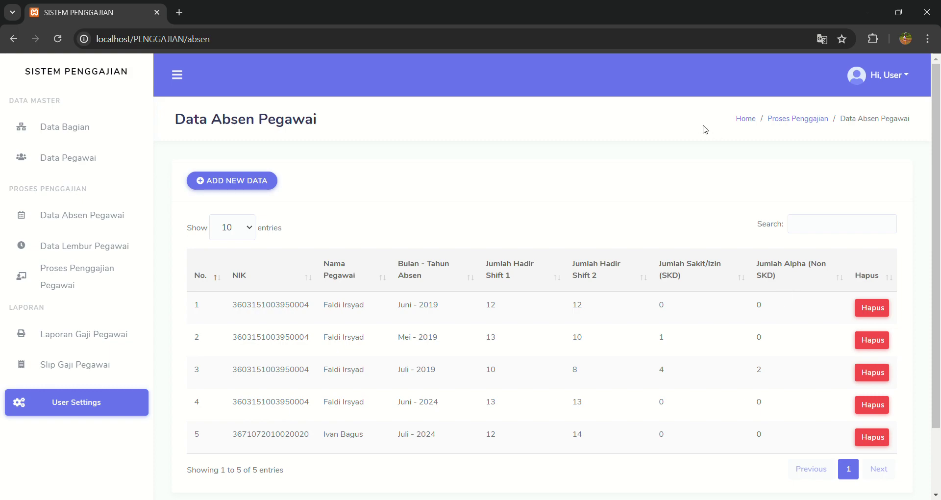
# Start a new attendance entry for Juli 2024 and select the IT employee.
pyautogui.click(255, 181)
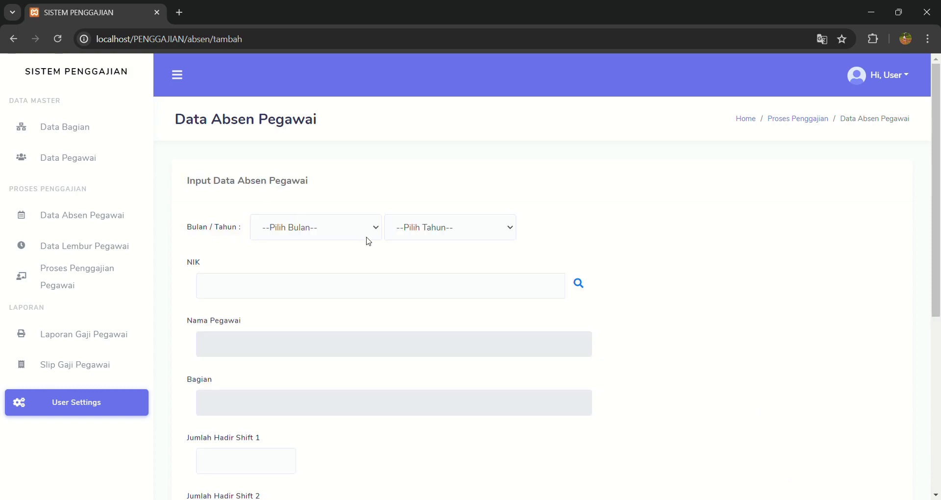
pyautogui.click(370, 238)
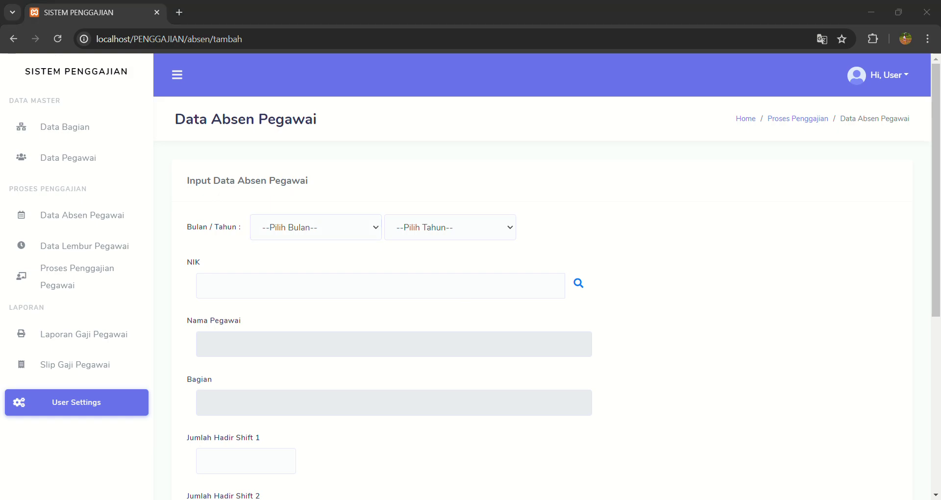
pyautogui.click(329, 220)
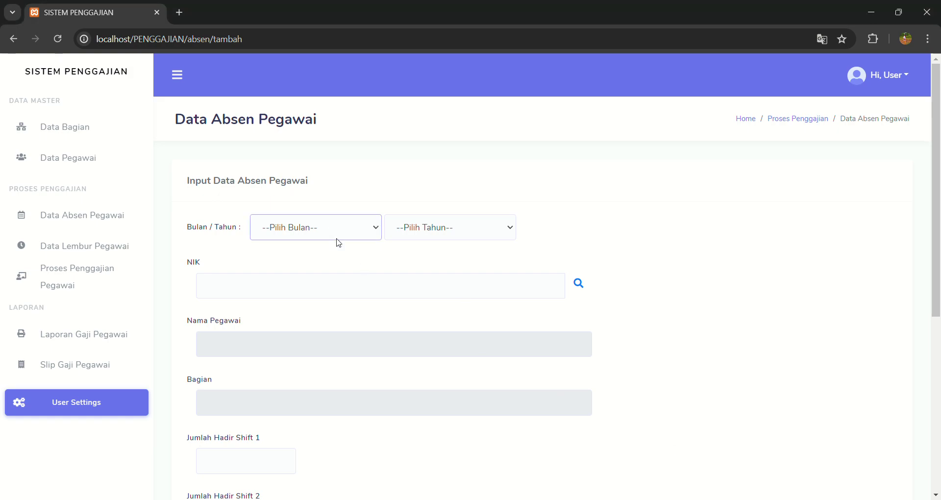
pyautogui.click(345, 325)
pyautogui.click(431, 240)
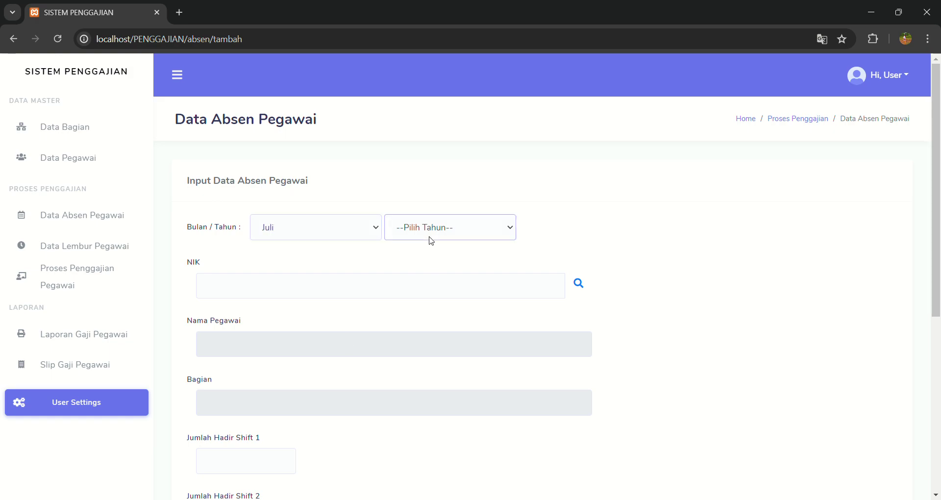
pyautogui.click(419, 373)
pyautogui.scroll(-1, 505, 316)
pyautogui.scroll(1, 505, 316)
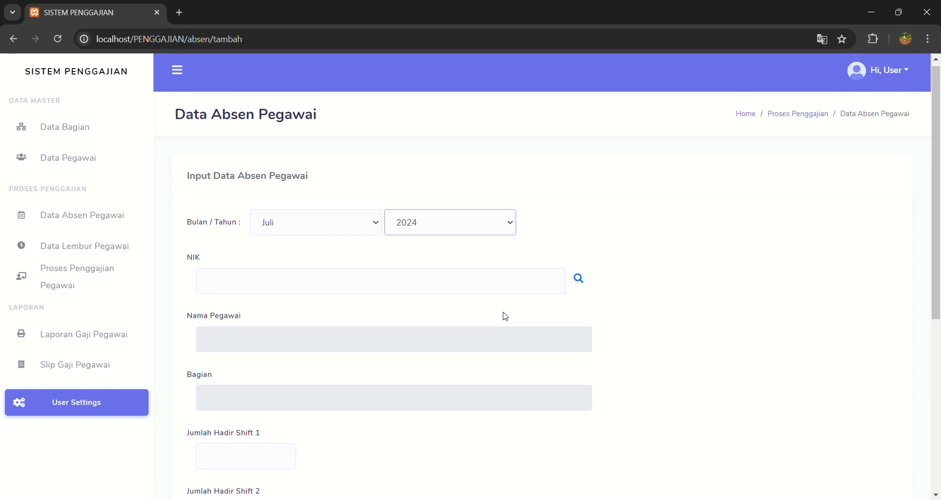
pyautogui.click(495, 290)
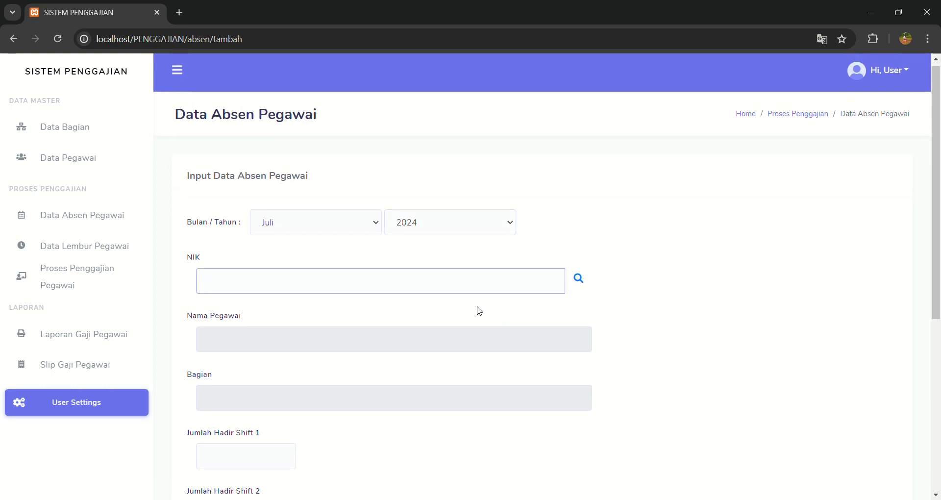
pyautogui.click(588, 288)
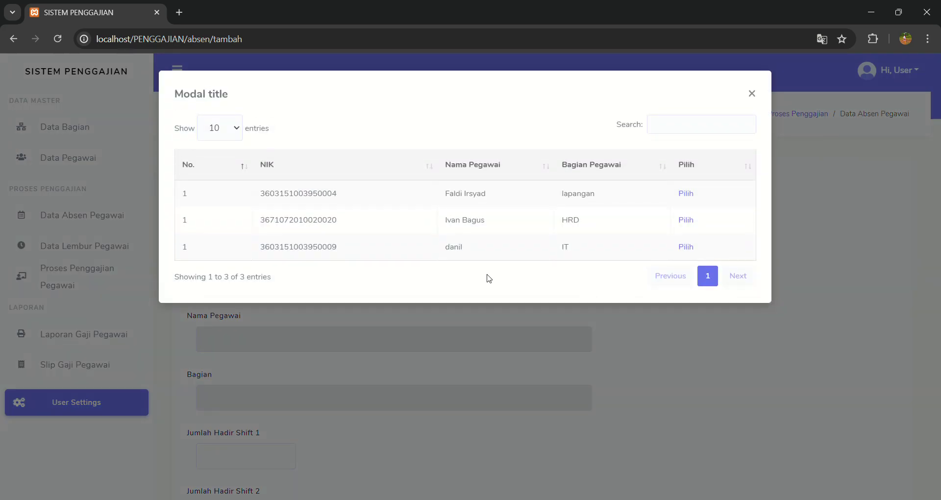
pyautogui.click(691, 248)
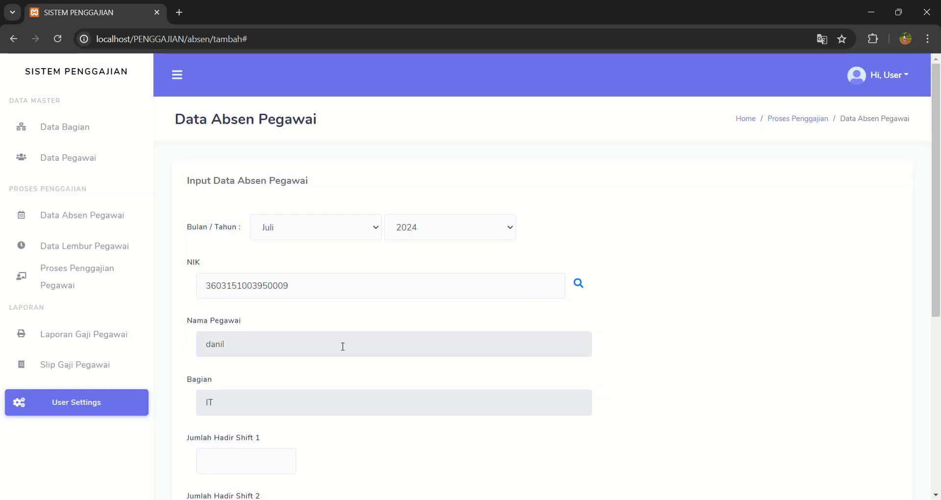
# Enter 13 and 13 shift days, 0 sick and 0 absent days, and save the record.
pyautogui.scroll(-2, 358, 368)
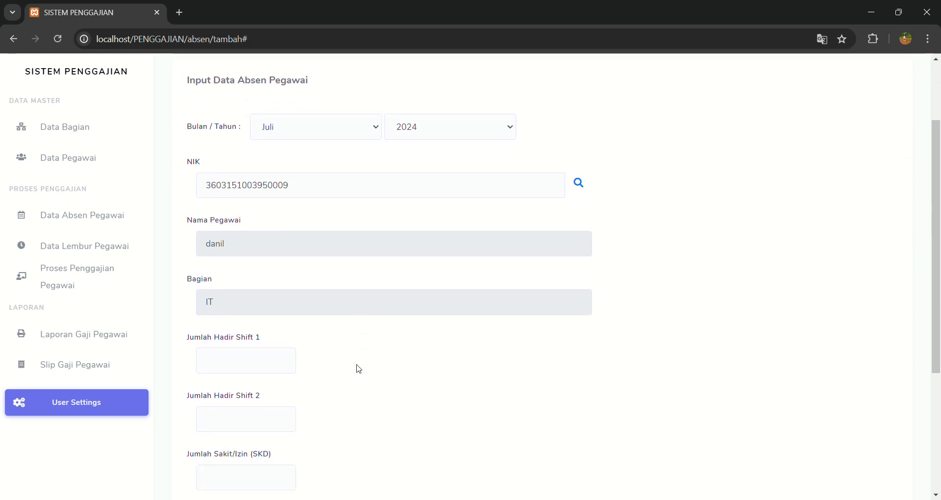
pyautogui.click(271, 374)
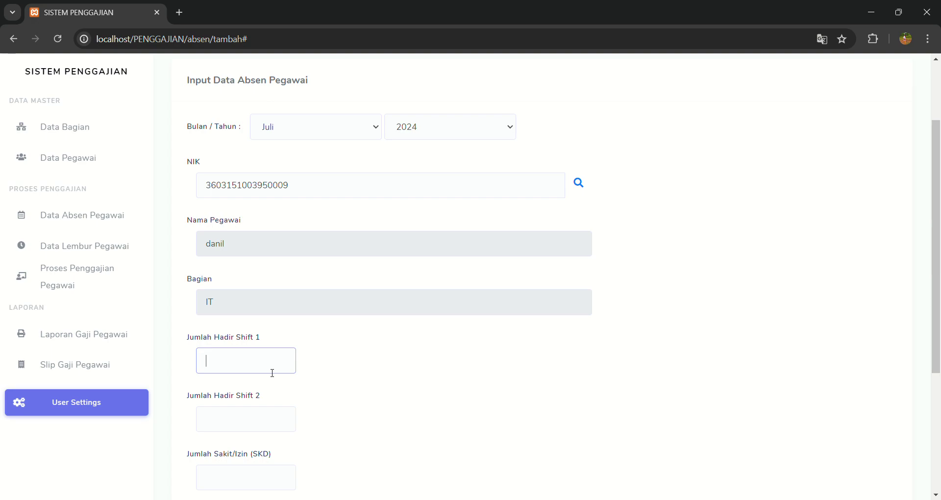
pyautogui.write('13')
pyautogui.click(276, 418)
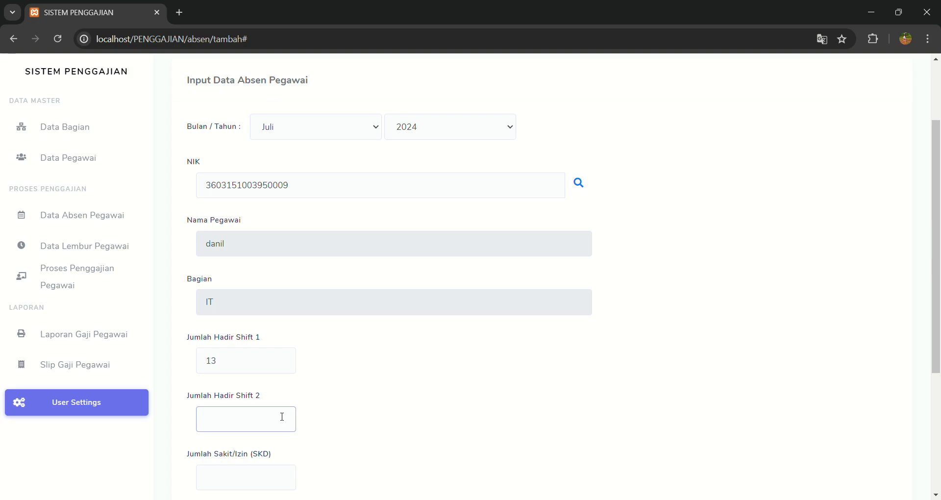
pyautogui.click(244, 371)
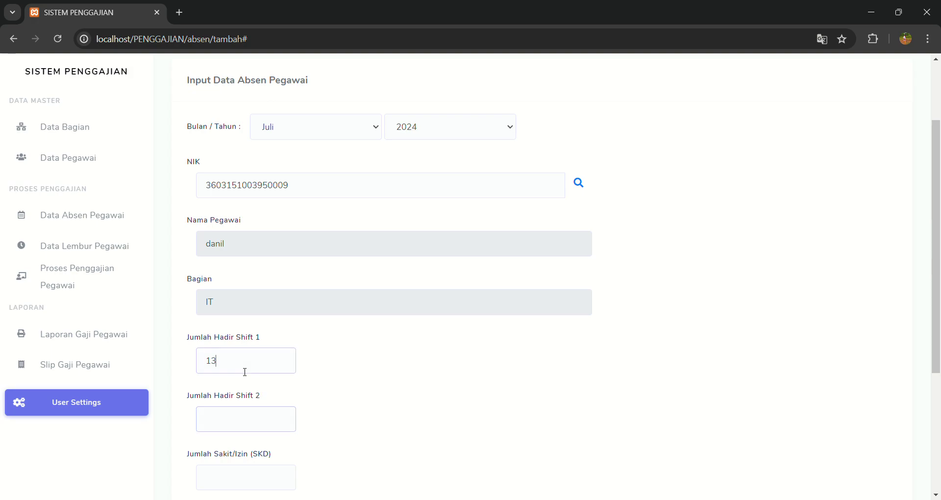
pyautogui.click(251, 411)
pyautogui.write('13')
pyautogui.scroll(-2, 315, 444)
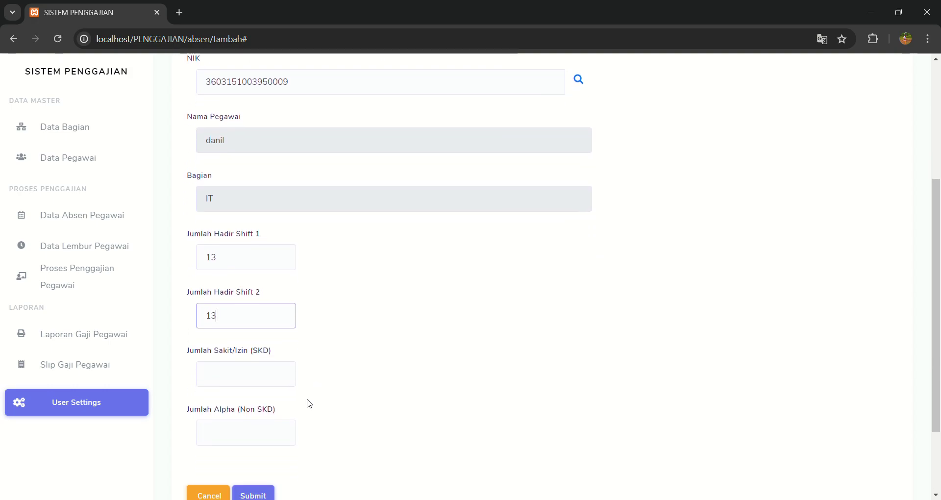
pyautogui.click(275, 373)
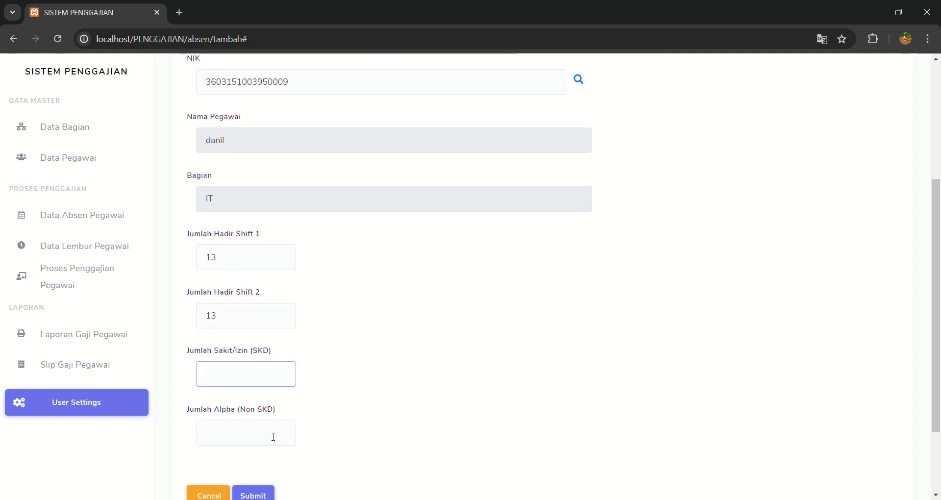
pyautogui.write('0')
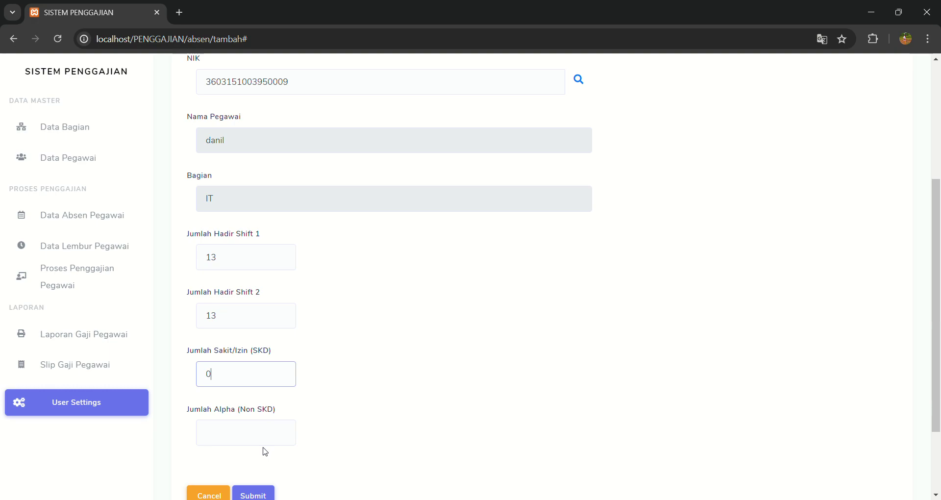
pyautogui.click(251, 433)
pyautogui.write('0')
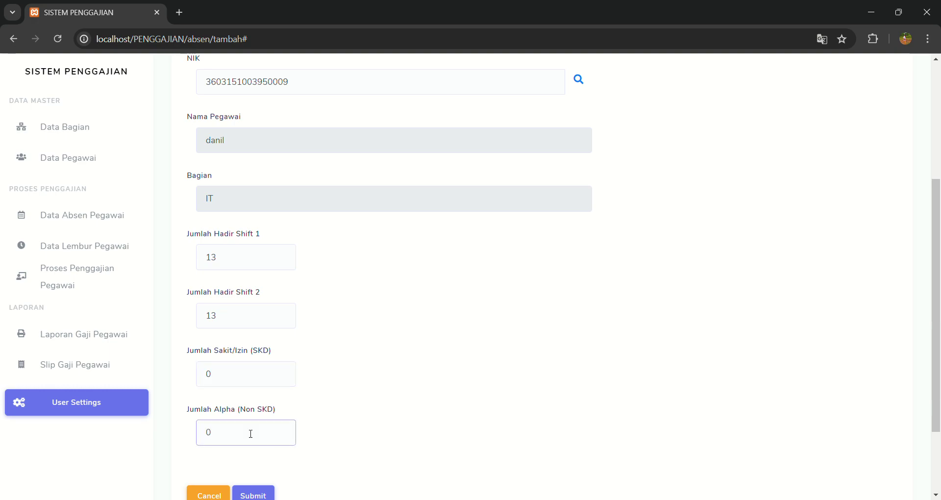
pyautogui.scroll(-1, 250, 433)
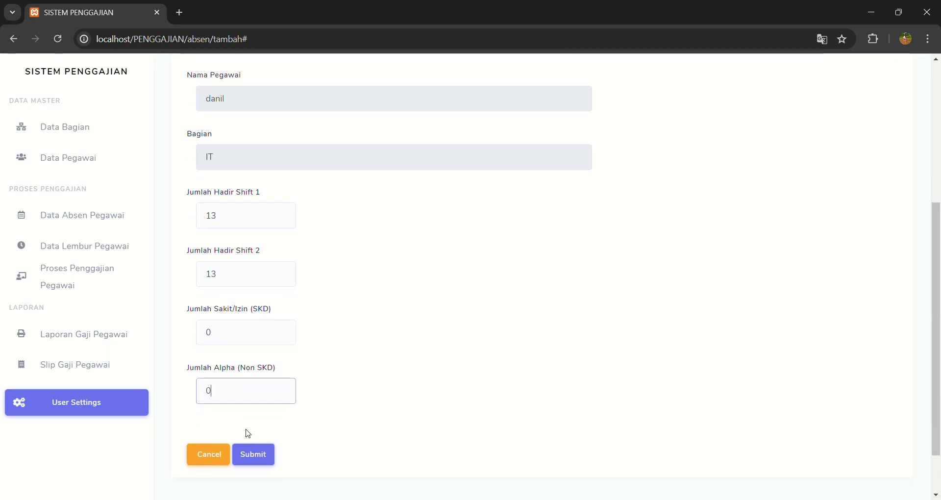
pyautogui.click(270, 463)
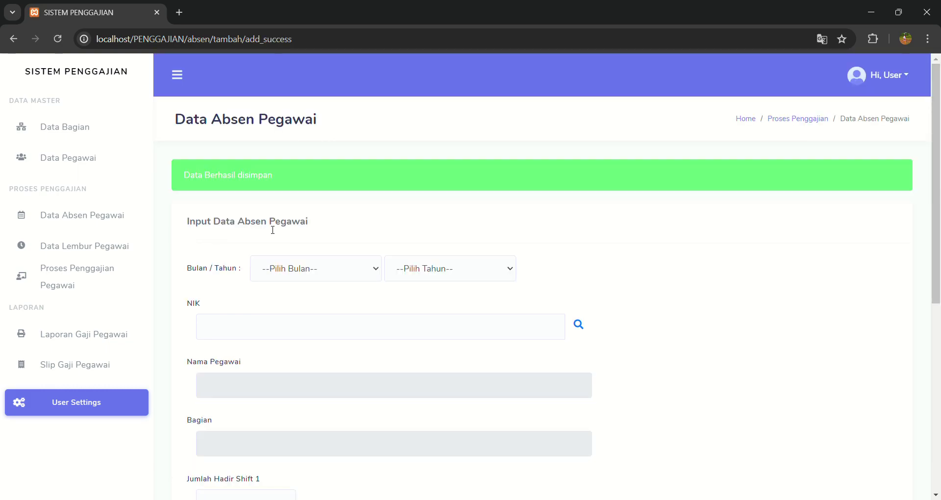
pyautogui.click(100, 224)
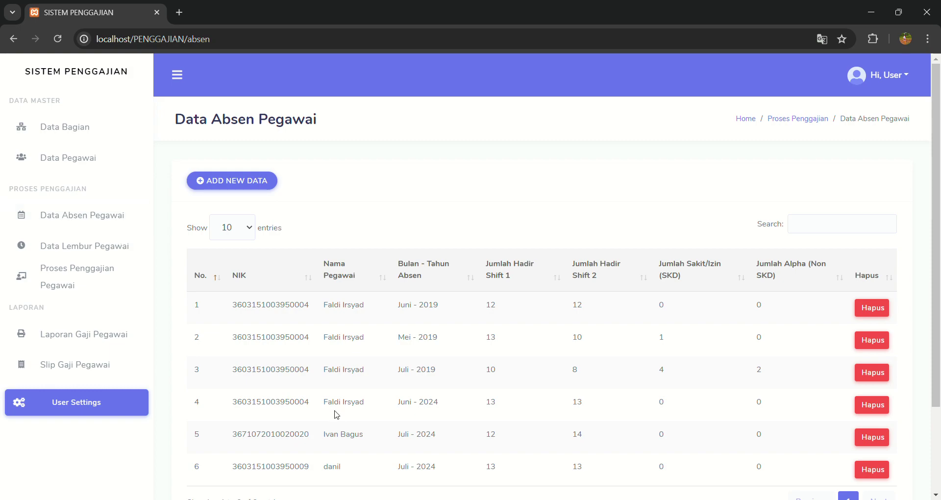
# Sort the attendance table by NIK, then start a new Data Lembur Pegawai entry.
pyautogui.scroll(-1, 485, 455)
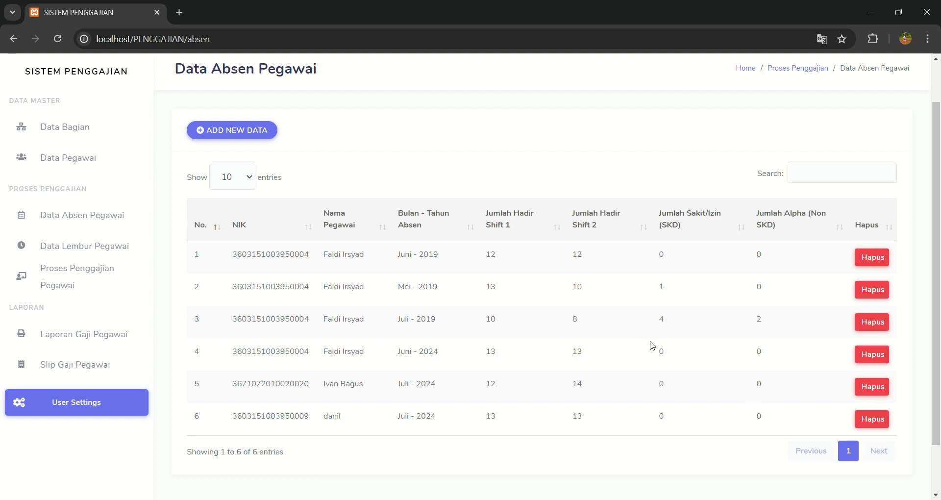
pyautogui.click(277, 224)
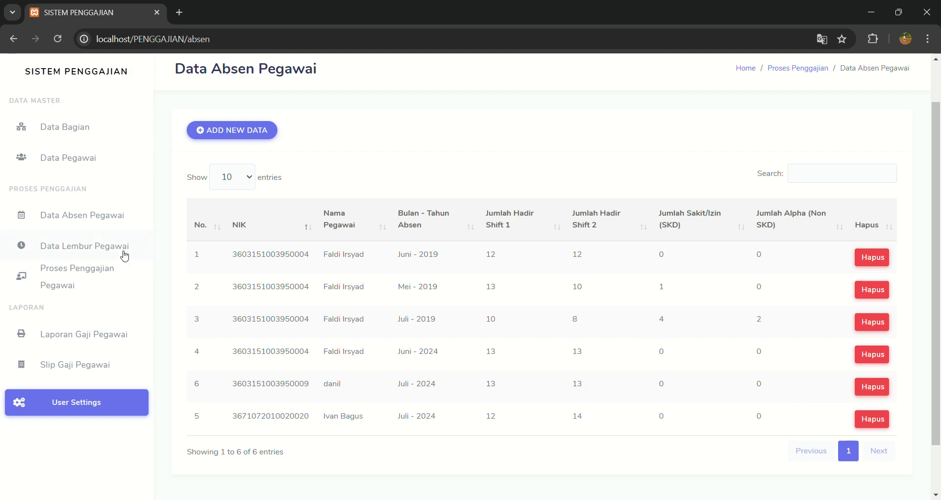
pyautogui.click(123, 253)
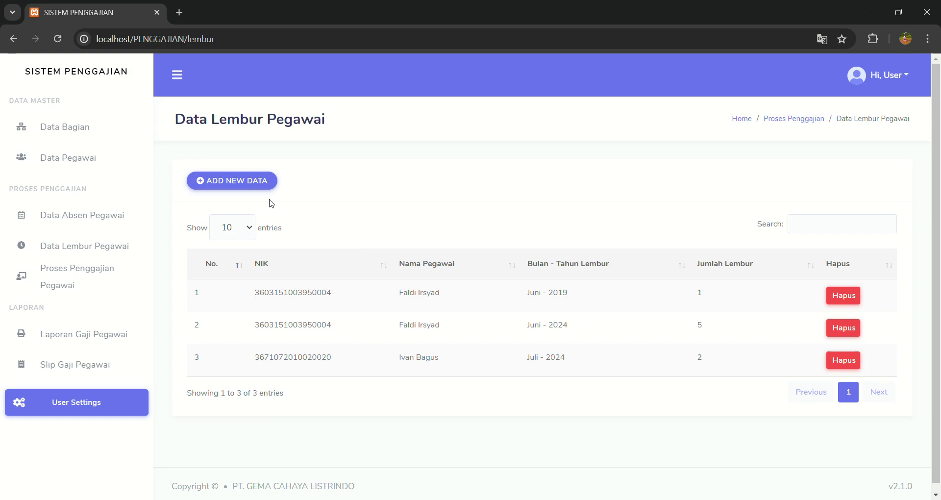
pyautogui.click(247, 187)
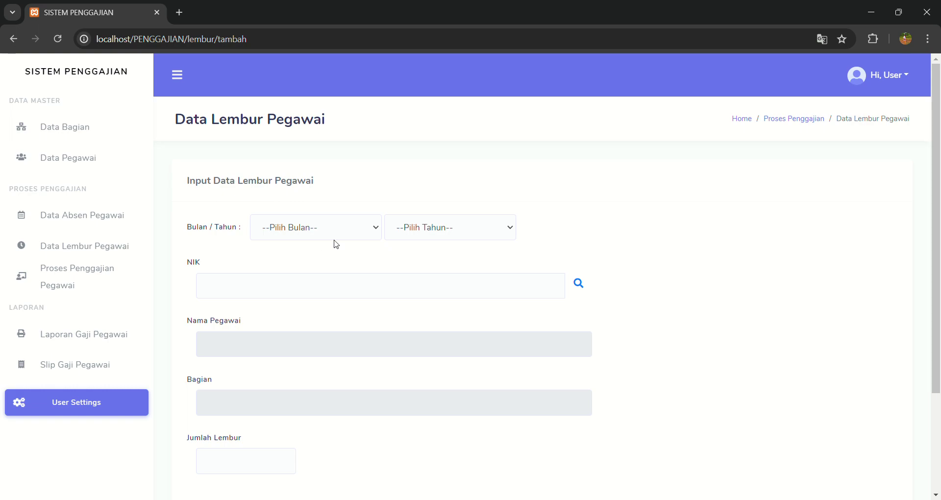
# Set the overtime entry to Juli 2024 and select the IT employee.
pyautogui.click(356, 231)
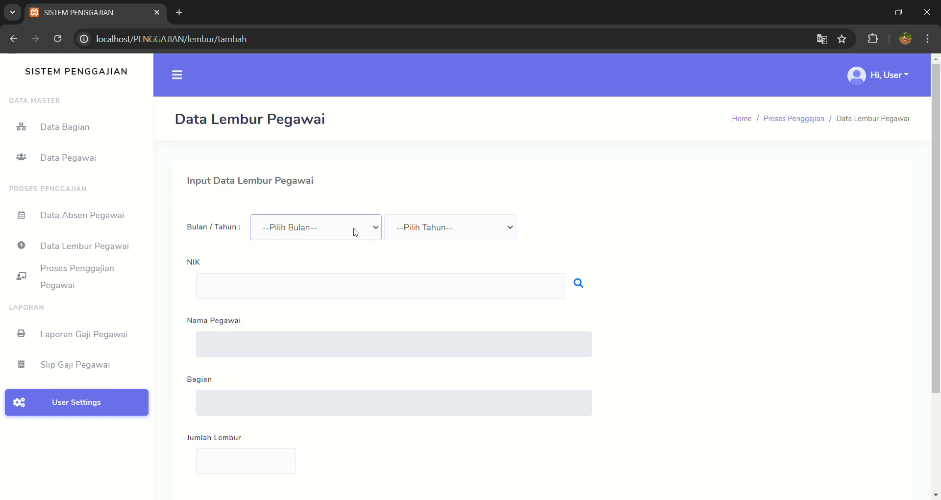
pyautogui.click(298, 339)
pyautogui.click(440, 238)
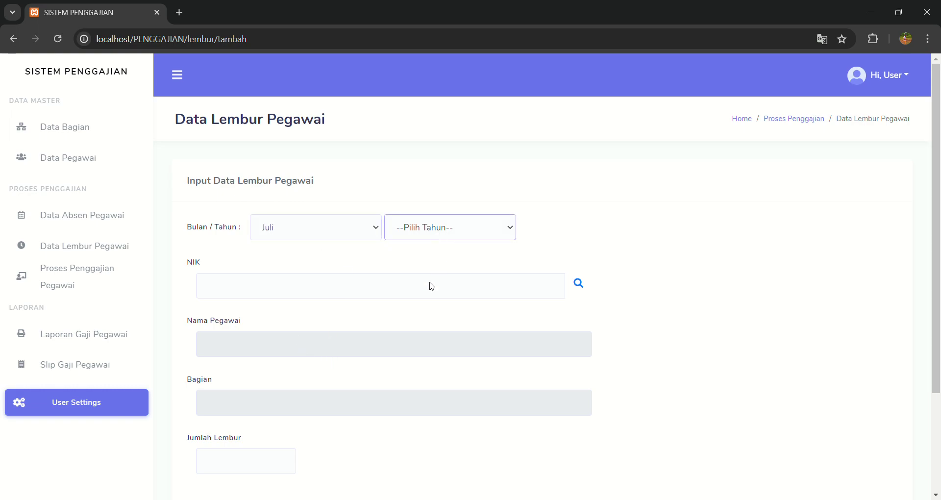
pyautogui.click(410, 372)
pyautogui.click(579, 284)
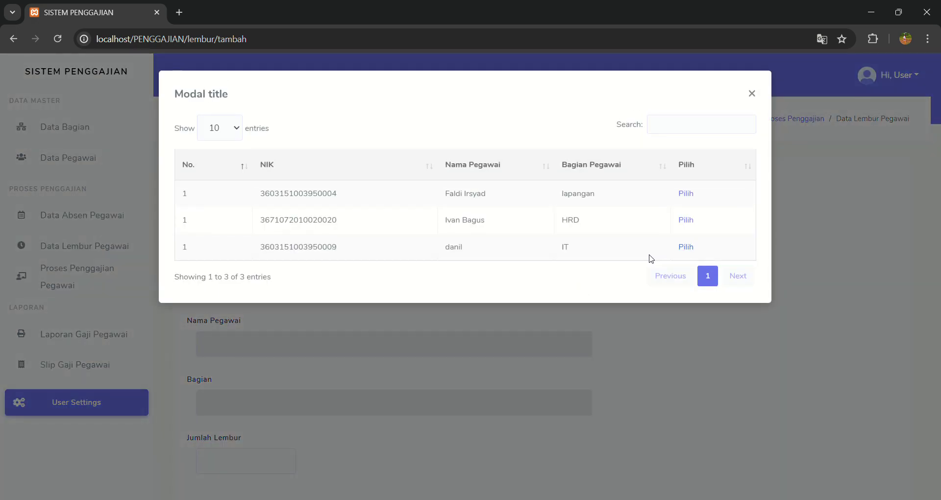
pyautogui.click(684, 248)
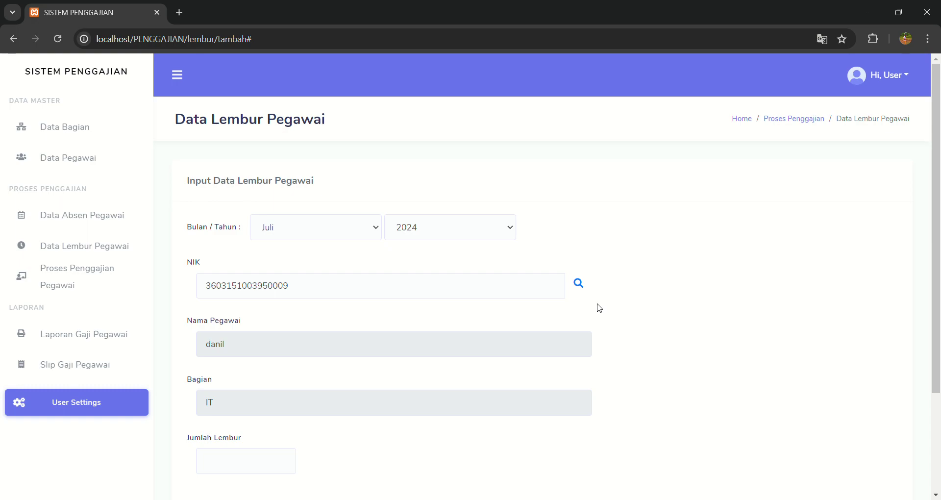
pyautogui.scroll(-2, 598, 306)
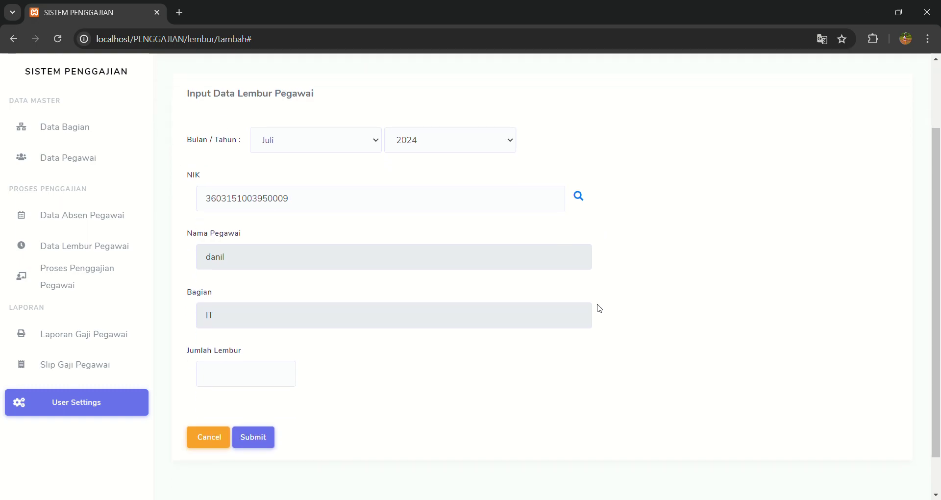
# Enter Jumlah Lembur 3, save it, and check the overtime list.
pyautogui.click(263, 370)
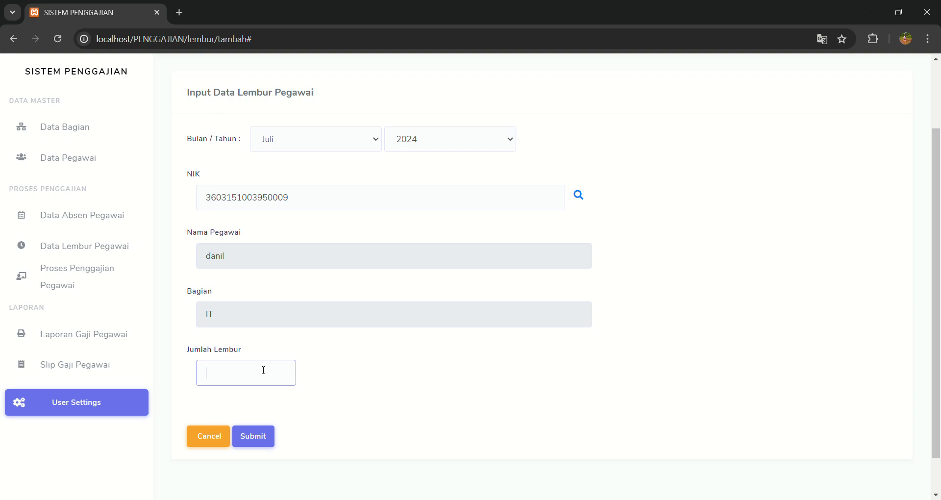
pyautogui.write('3')
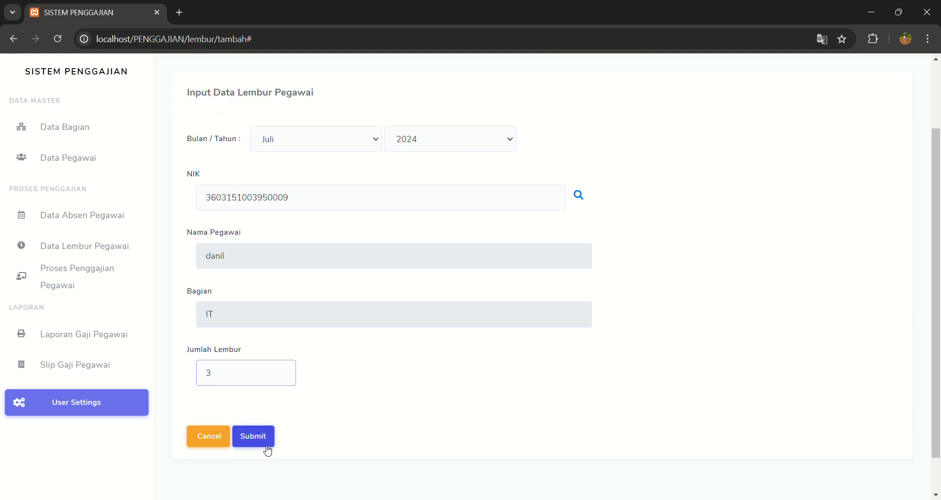
pyautogui.click(258, 436)
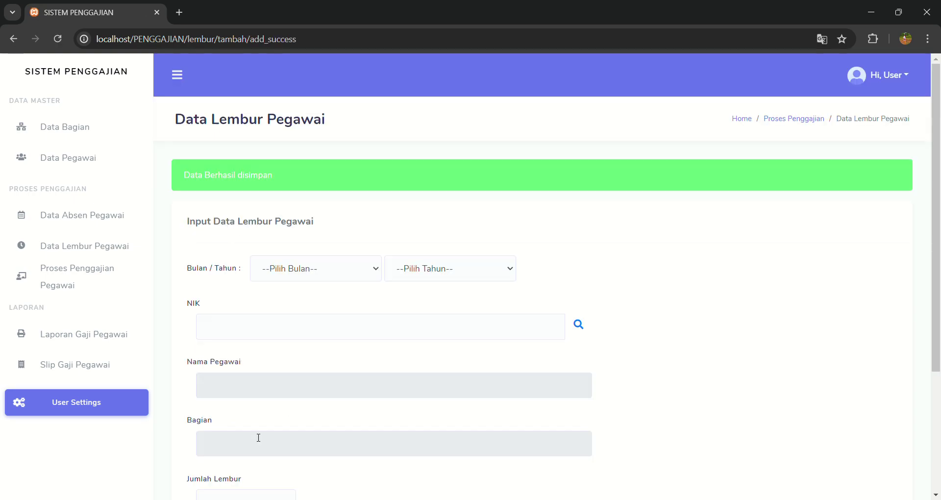
pyautogui.click(89, 252)
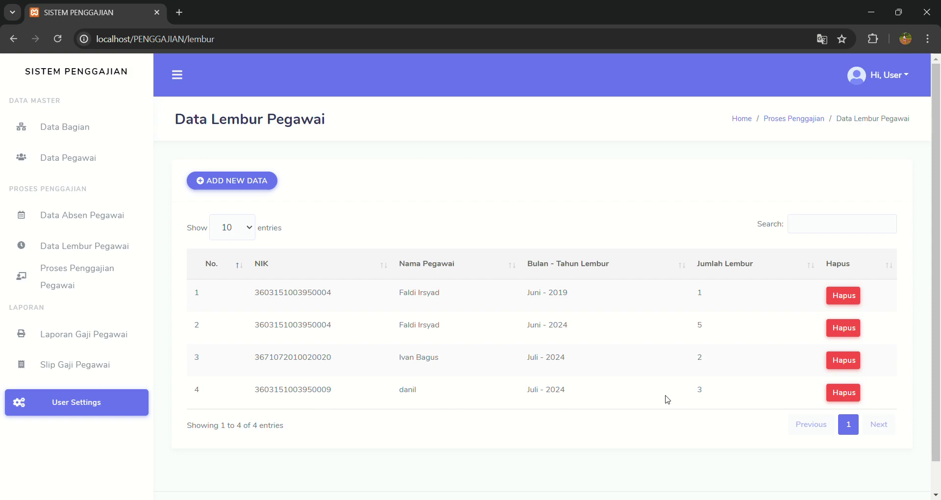
pyautogui.moveTo(530, 398); pyautogui.dragTo(535, 397)
pyautogui.click(691, 410)
# Start a new payroll entry with the slip period set to Juli 2024.
pyautogui.click(83, 274)
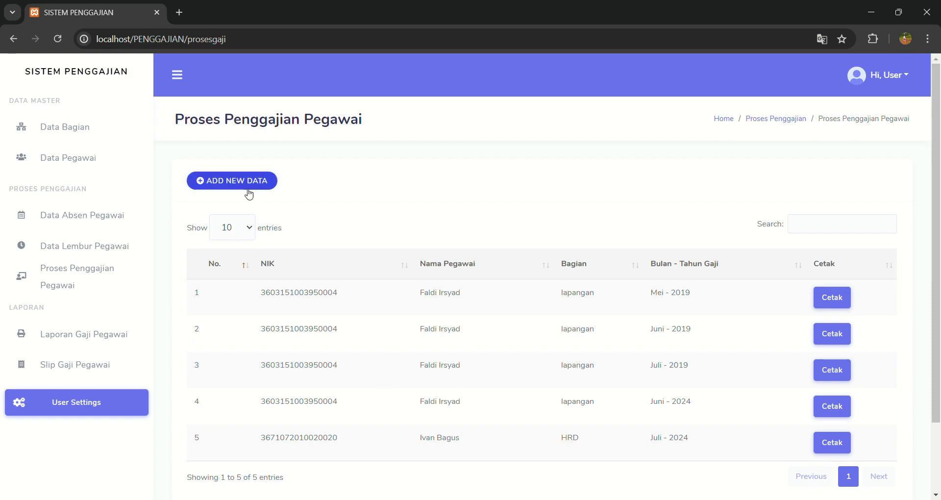
pyautogui.click(249, 194)
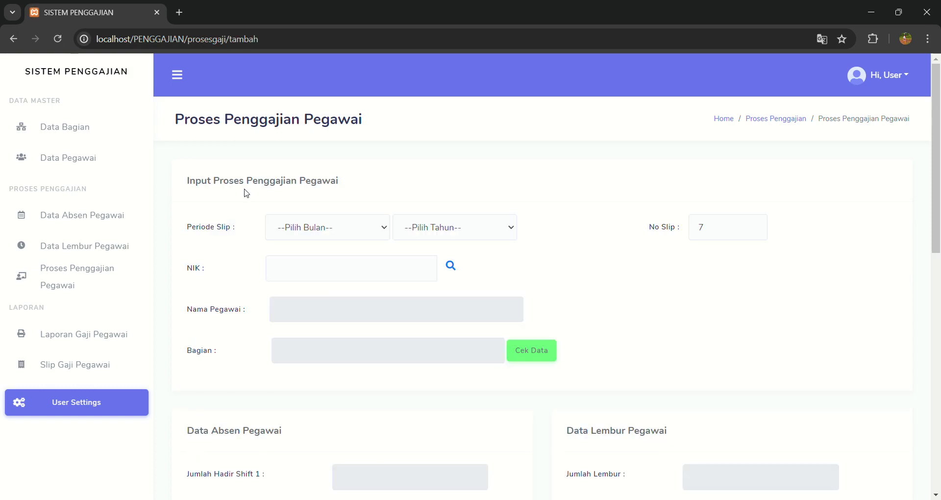
pyautogui.scroll(-2, 393, 294)
pyautogui.scroll(1, 393, 294)
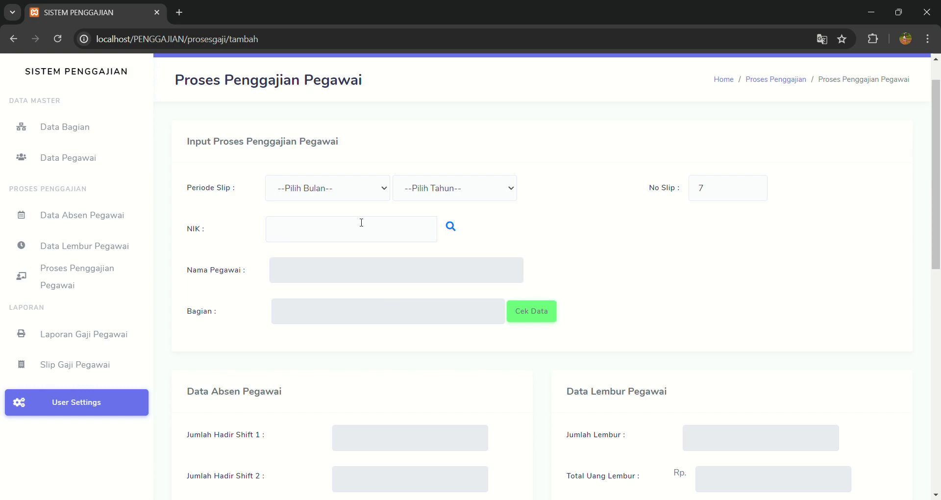
pyautogui.click(363, 189)
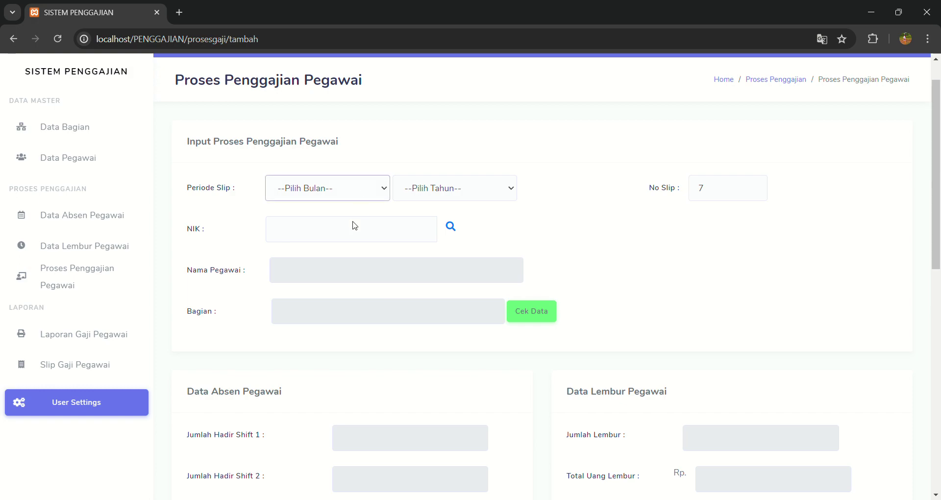
pyautogui.click(335, 295)
pyautogui.click(510, 189)
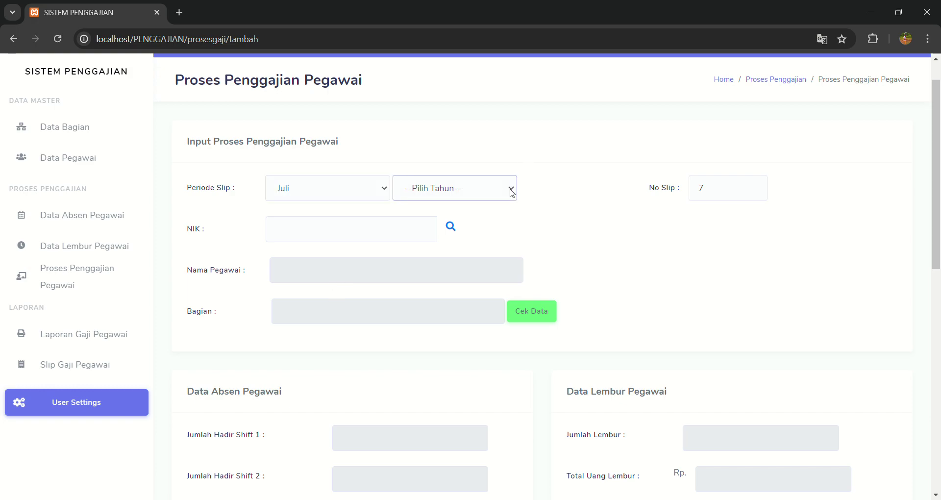
pyautogui.click(449, 333)
# Look up and select danil from the IT department as the employee.
pyautogui.click(455, 234)
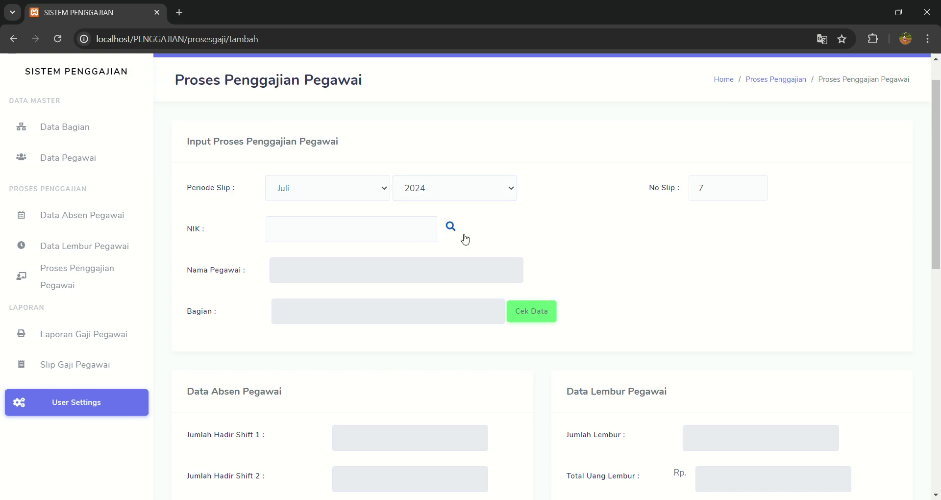
pyautogui.click(452, 227)
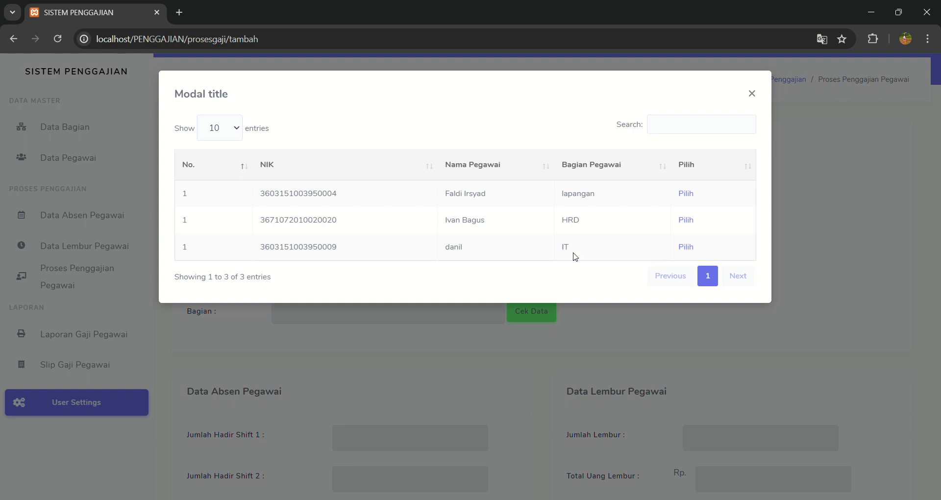
pyautogui.click(692, 249)
# Load danil's attendance and overtime figures with Cek Data.
pyautogui.scroll(-3, 619, 301)
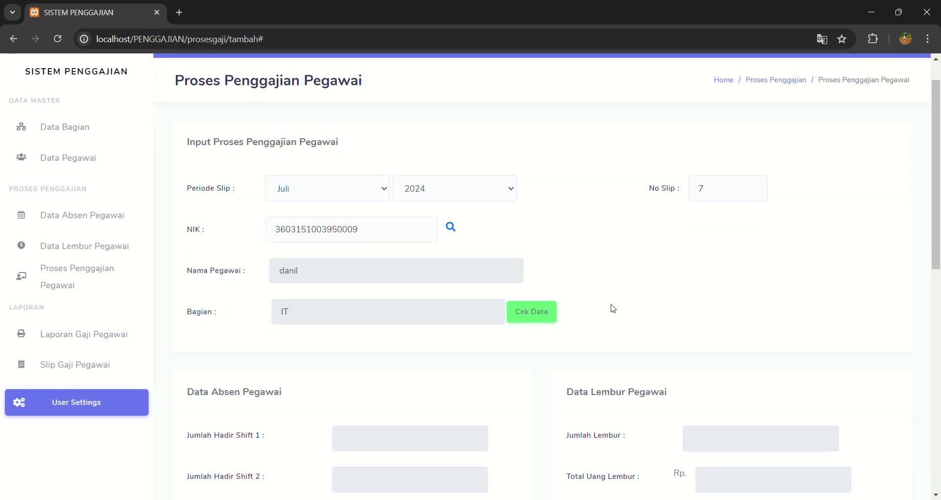
pyautogui.scroll(-1, 612, 308)
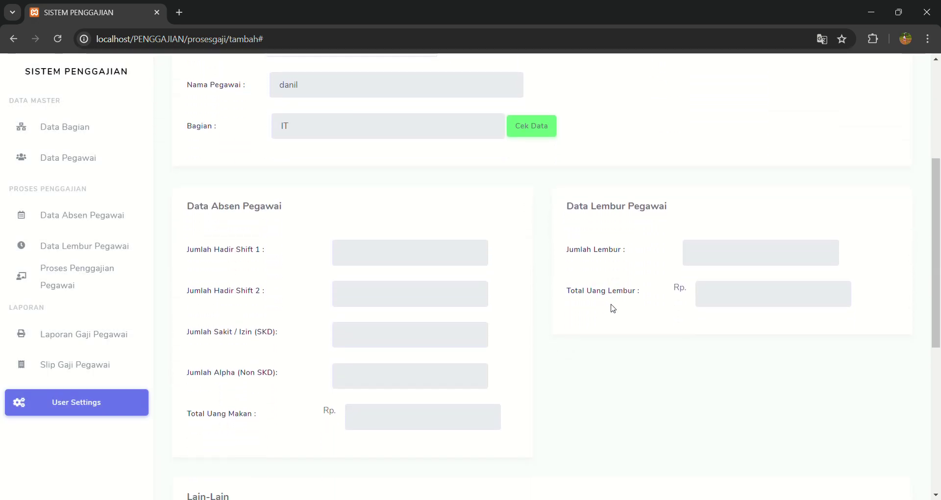
pyautogui.scroll(-3, 612, 308)
pyautogui.scroll(2, 612, 308)
pyautogui.scroll(2, 612, 307)
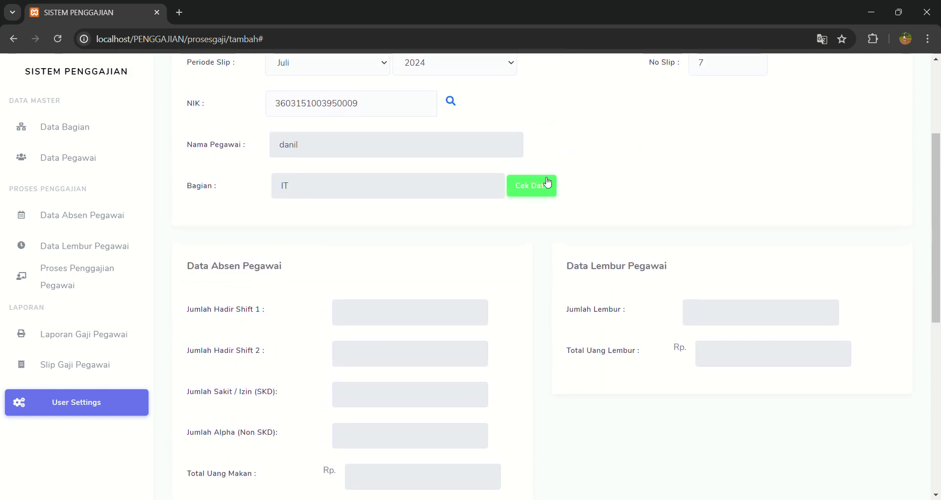
pyautogui.click(542, 186)
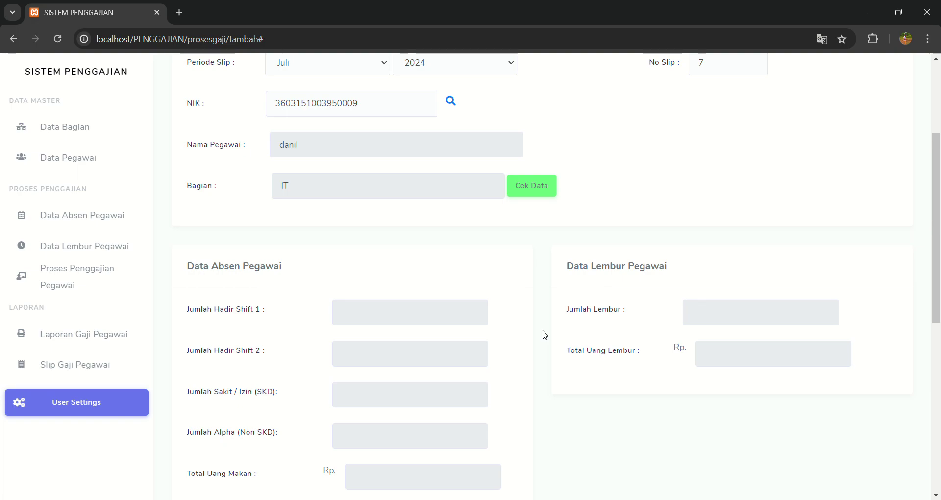
pyautogui.scroll(-8, 510, 363)
pyautogui.scroll(7, 509, 362)
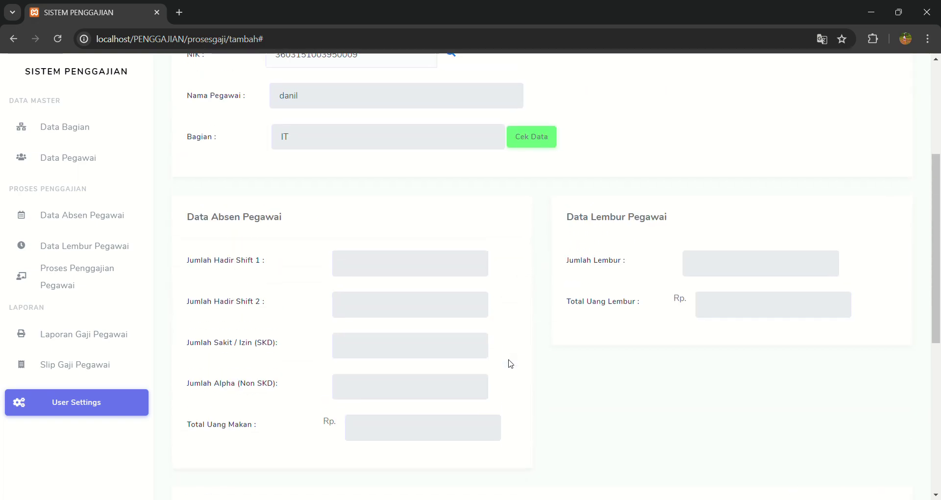
pyautogui.scroll(1, 510, 363)
pyautogui.click(538, 206)
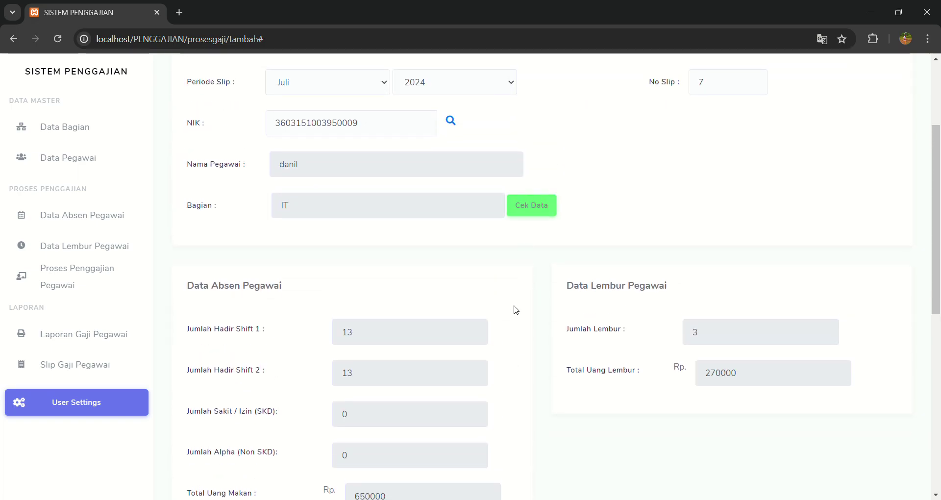
# Verify the 650000 meal allowance, 270000 overtime and 5920000 gross totals, then submit the payroll.
pyautogui.scroll(-2, 516, 310)
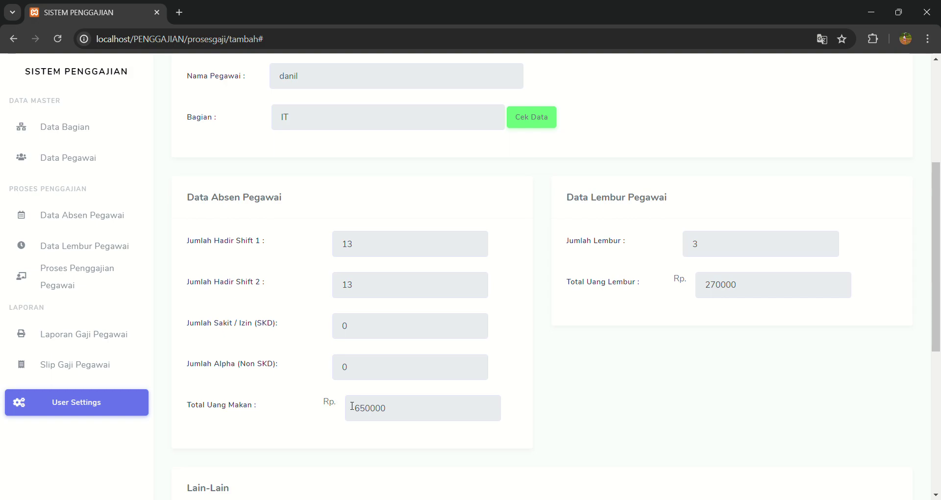
pyautogui.click(401, 415)
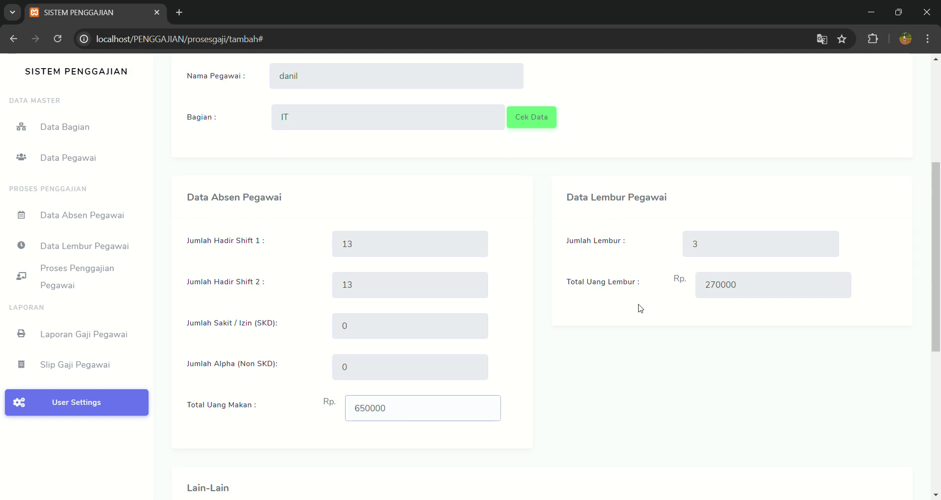
pyautogui.click(732, 296)
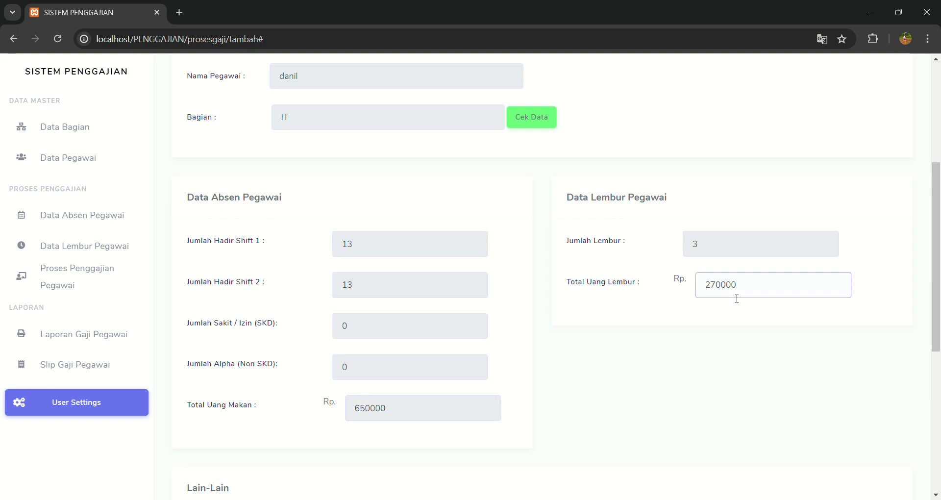
pyautogui.scroll(-3, 674, 325)
pyautogui.scroll(-3, 675, 327)
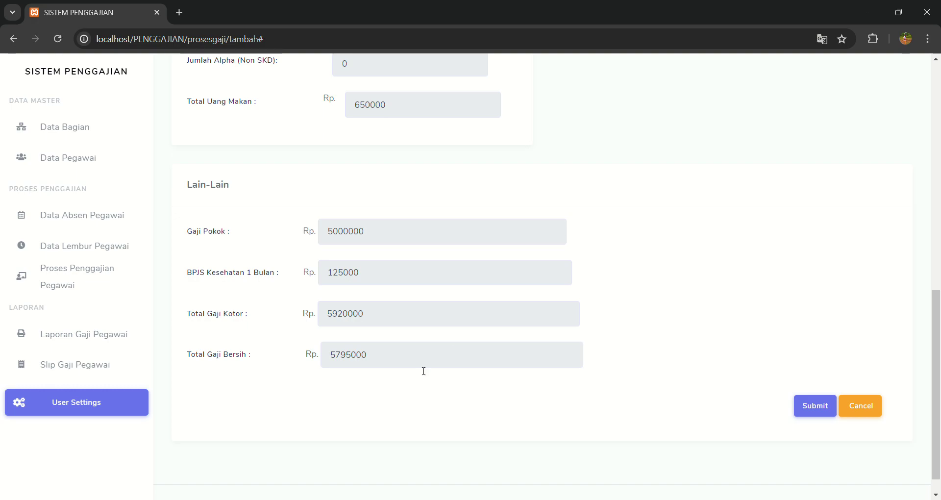
pyautogui.scroll(3, 486, 305)
pyautogui.scroll(8, 485, 304)
pyautogui.scroll(-9, 483, 305)
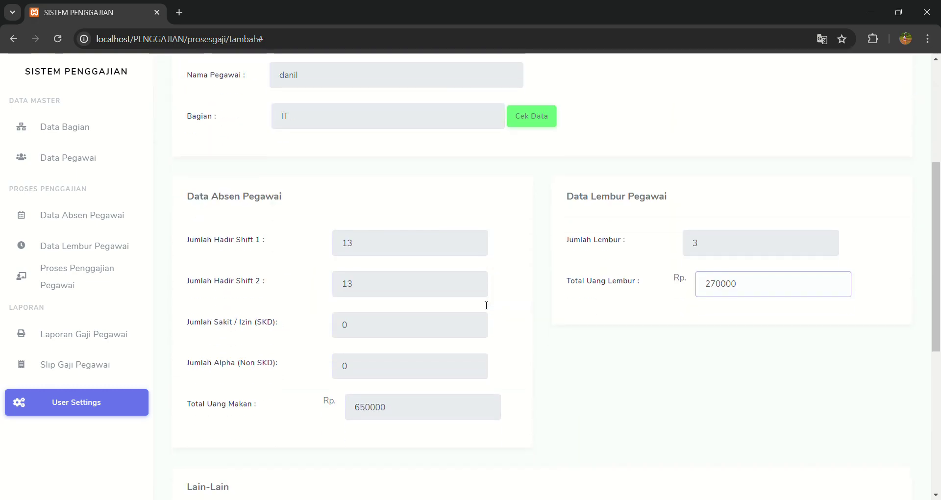
pyautogui.scroll(-3, 484, 305)
pyautogui.click(488, 299)
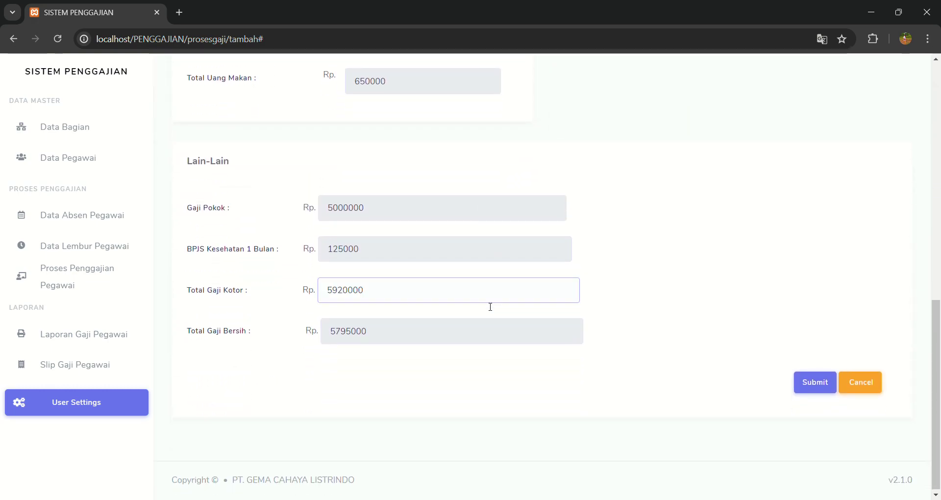
pyautogui.click(678, 351)
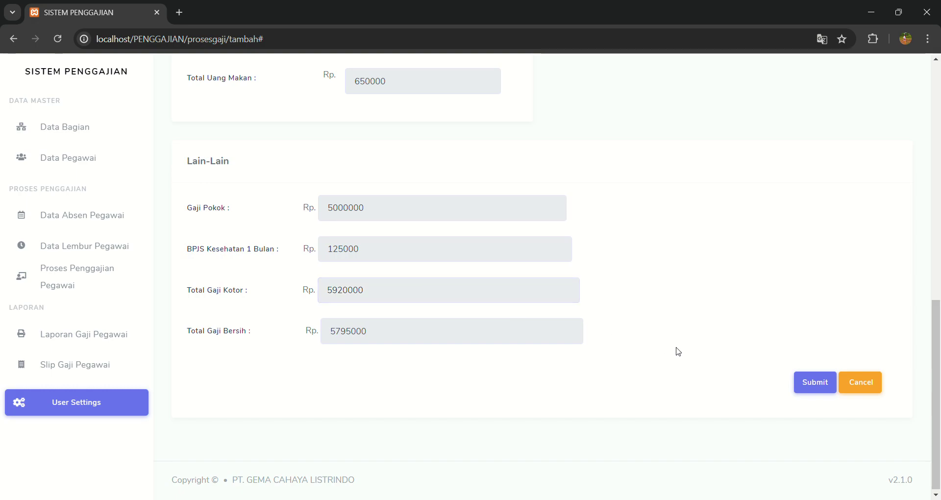
pyautogui.click(810, 397)
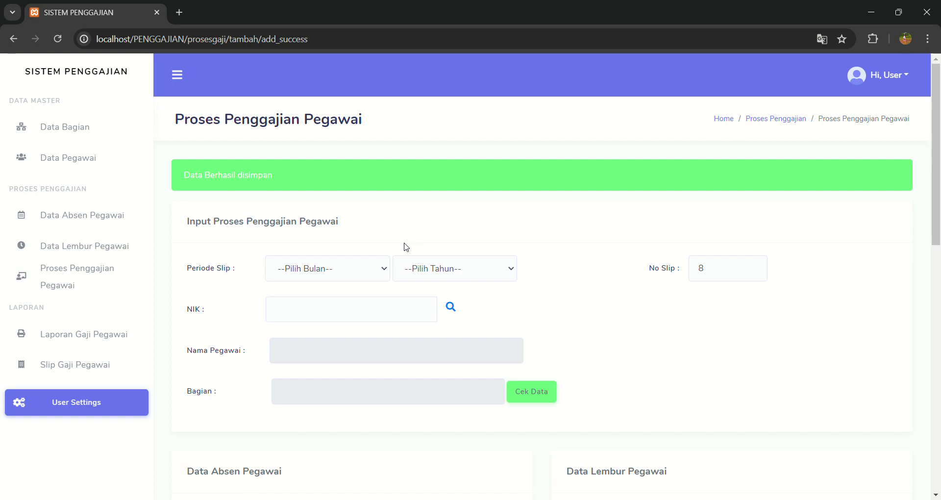
# Print danil's Juli 2024 salary slip from the processed payroll list.
pyautogui.click(36, 287)
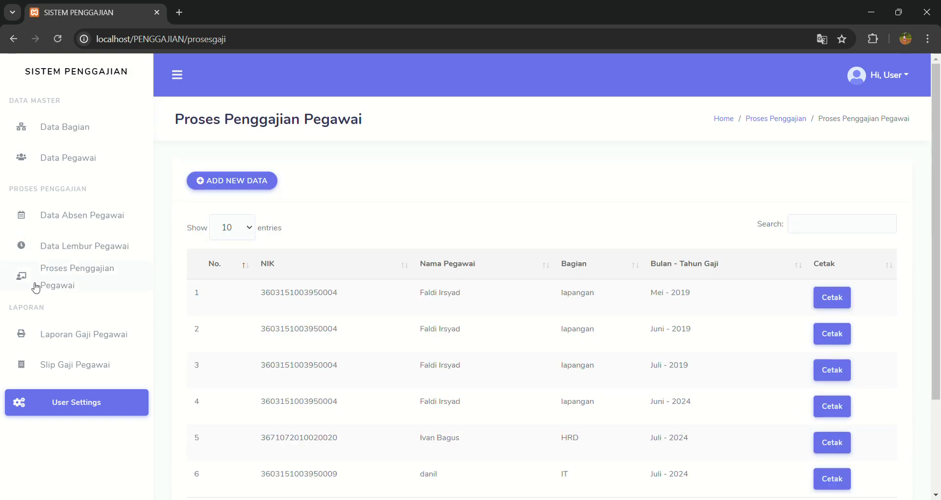
pyautogui.scroll(-1, 435, 341)
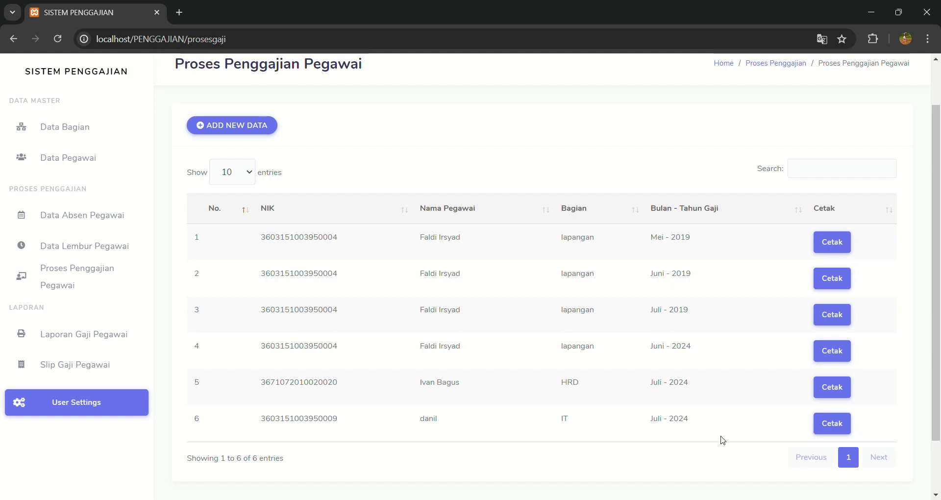
pyautogui.click(829, 429)
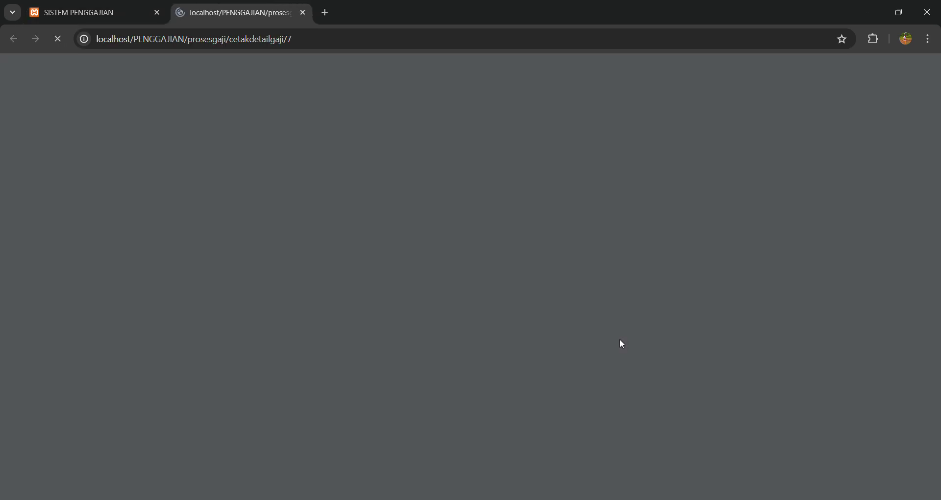
# Scroll through the slip 7 PDF and close its tab.
pyautogui.scroll(-3, 621, 343)
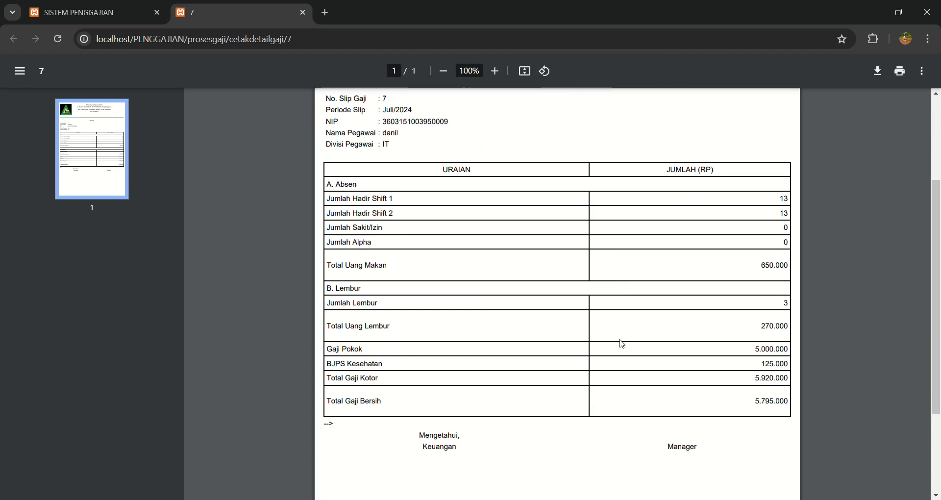
pyautogui.scroll(3, 622, 343)
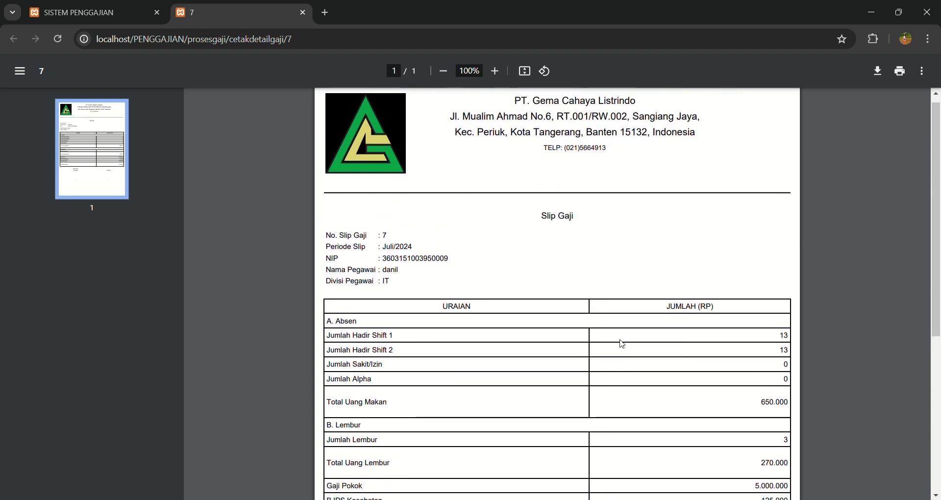
pyautogui.scroll(-2, 588, 340)
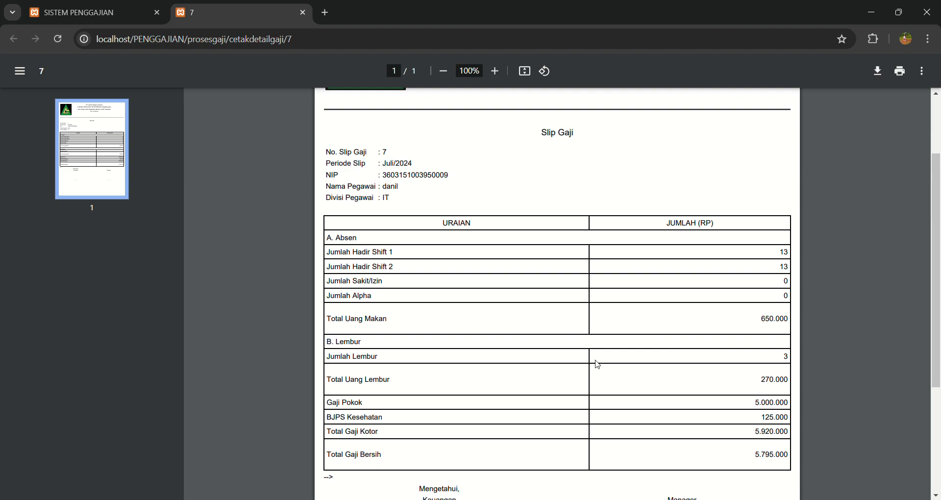
pyautogui.scroll(-1, 595, 365)
pyautogui.scroll(-2, 539, 381)
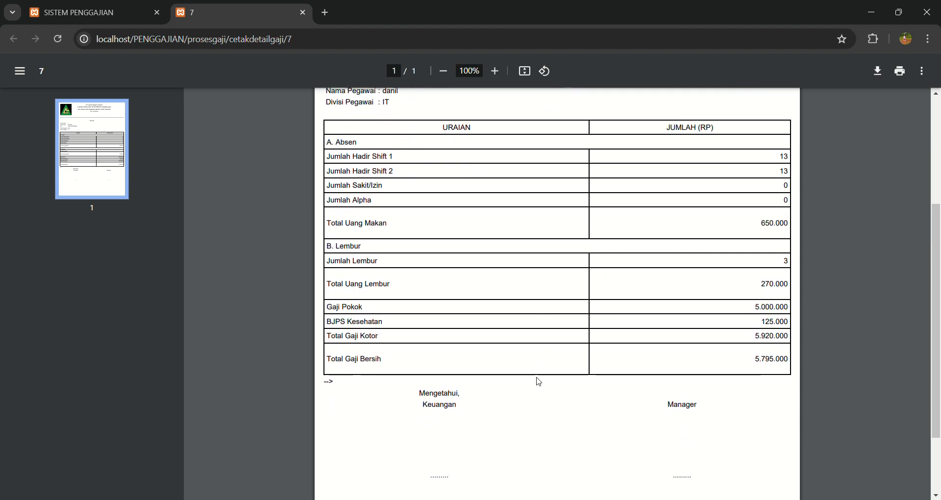
pyautogui.scroll(5, 538, 381)
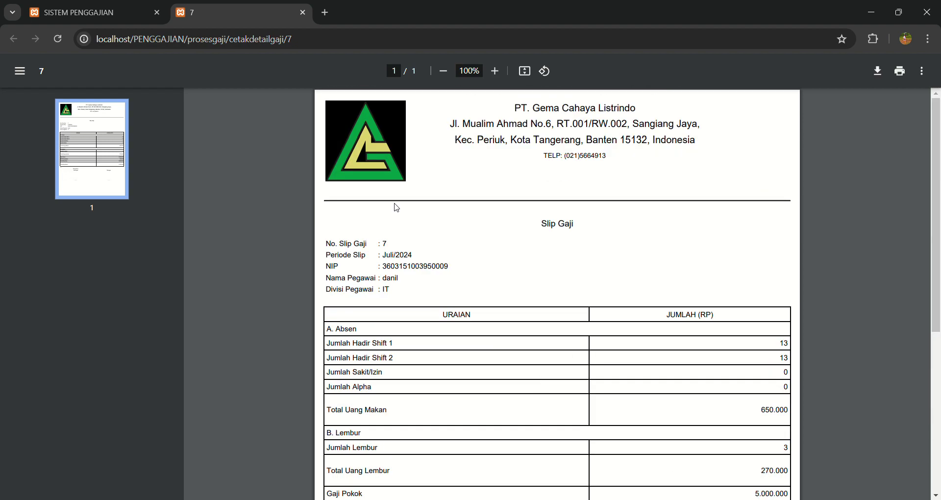
pyautogui.click(303, 12)
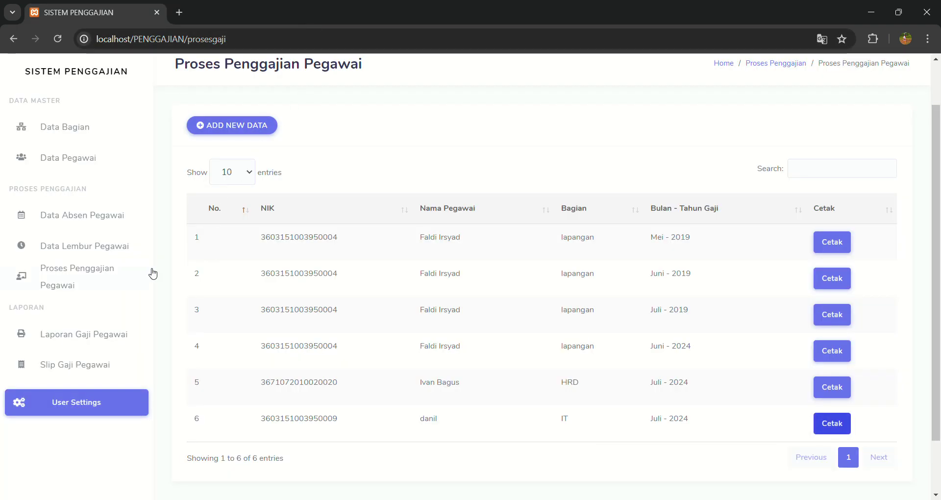
# Set the employee salary report period to Juli 2024.
pyautogui.click(98, 334)
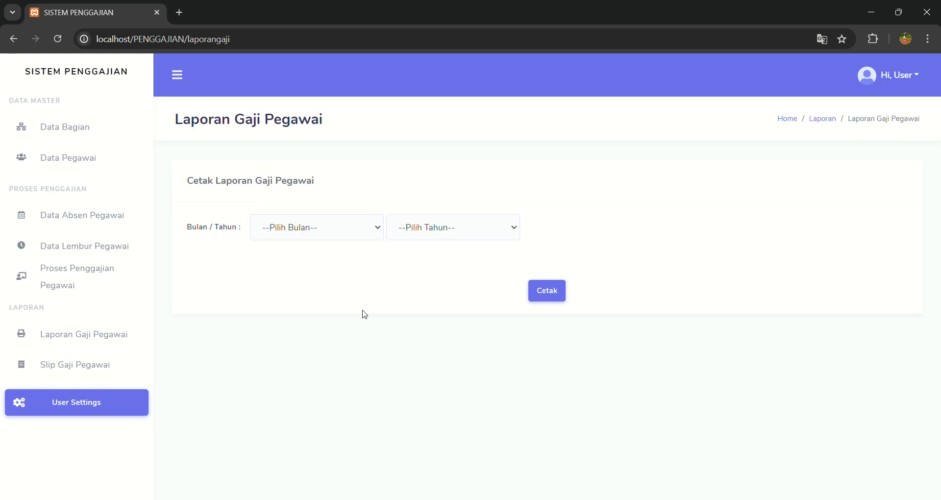
pyautogui.click(371, 232)
pyautogui.click(346, 330)
pyautogui.click(438, 248)
pyautogui.click(436, 242)
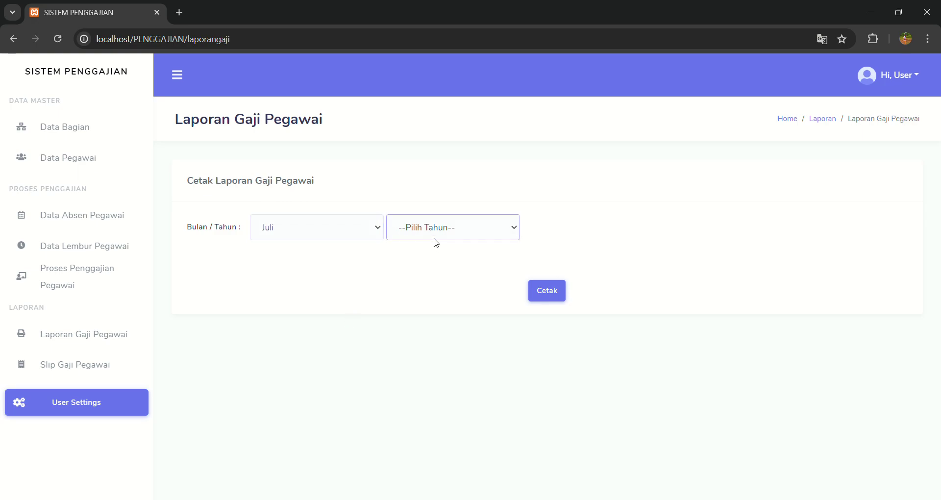
pyautogui.click(436, 326)
# Generate the report PDF and review the net pay of 4.705.000 (HRD) and 5.795.000 (IT).
pyautogui.click(547, 292)
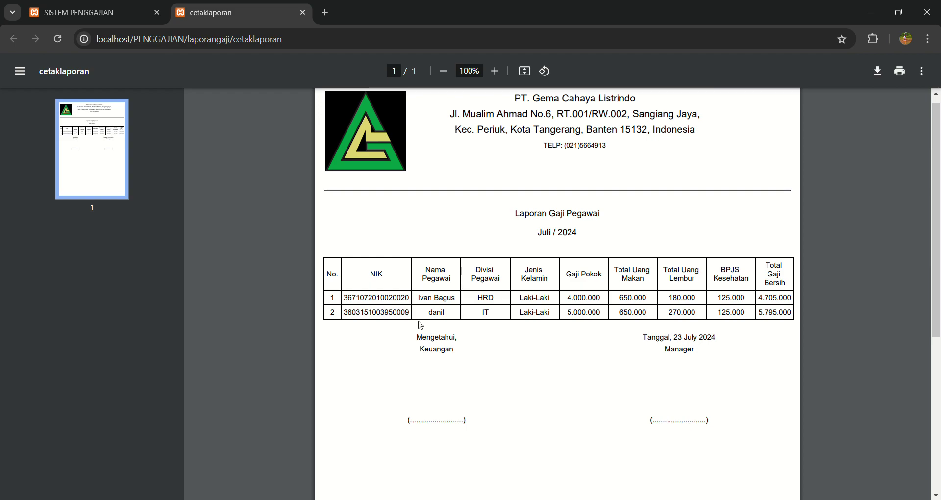
pyautogui.moveTo(481, 313); pyautogui.dragTo(465, 311)
pyautogui.click(453, 316)
# Close the Juli report PDF and return to the salary report page via the attendance records.
pyautogui.click(303, 13)
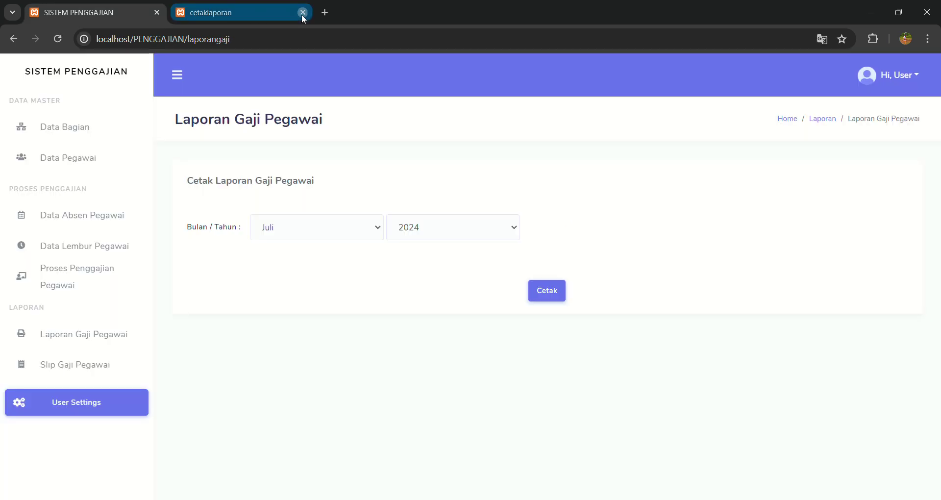
pyautogui.click(63, 219)
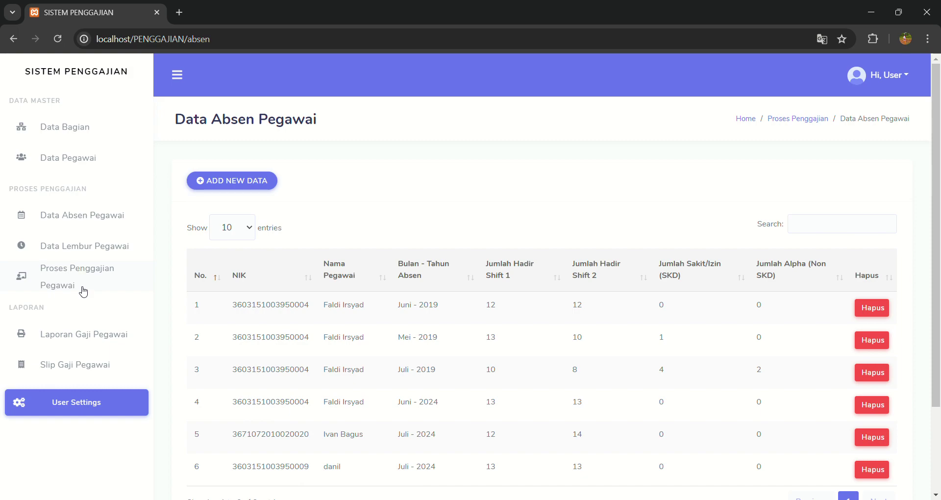
pyautogui.click(109, 352)
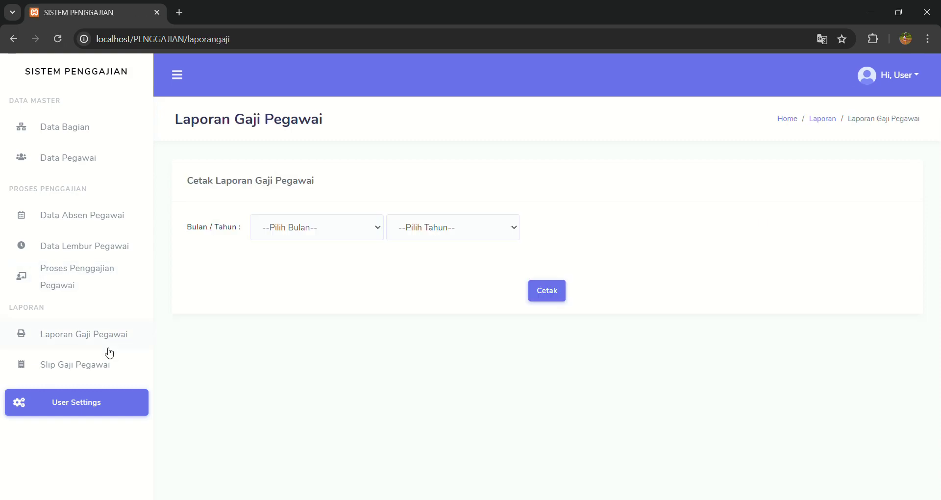
# Generate the Juni 2019 salary report PDF, showing one lapangan employee at 3.361.000, then close it.
pyautogui.click(304, 227)
pyautogui.click(293, 324)
pyautogui.click(440, 217)
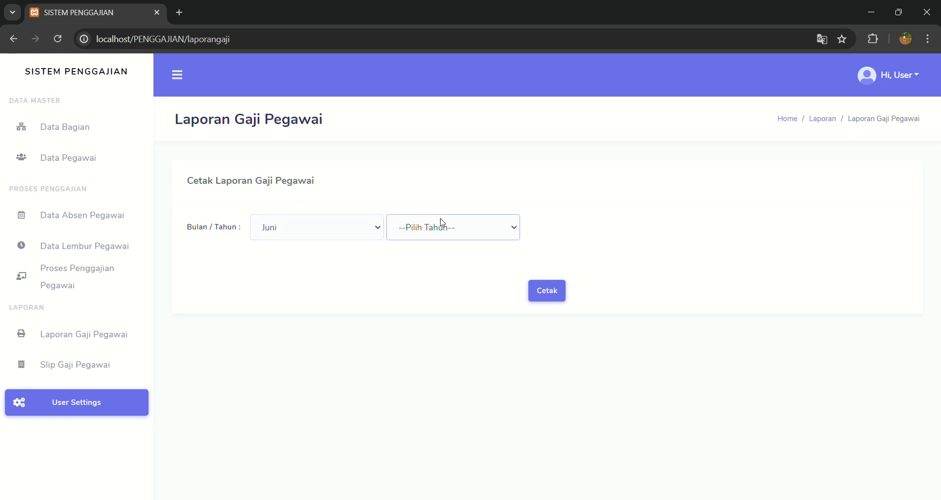
pyautogui.click(433, 267)
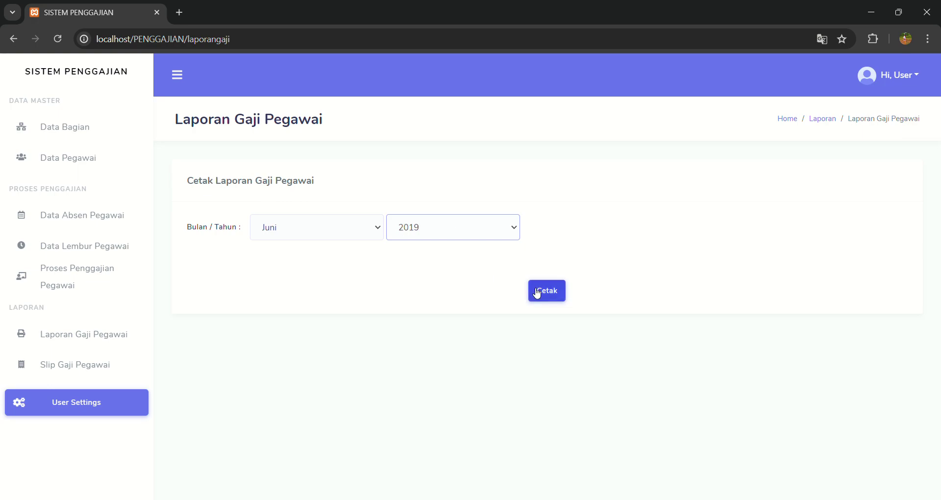
pyautogui.click(537, 293)
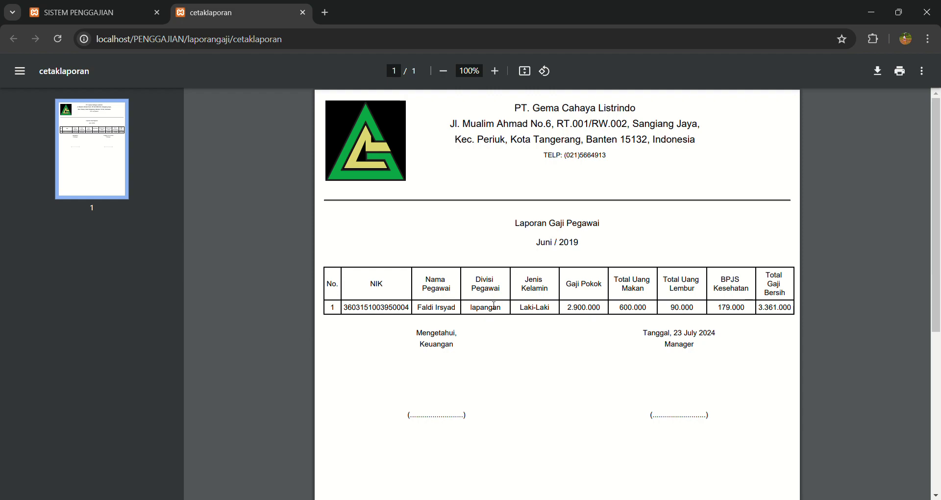
pyautogui.click(86, 13)
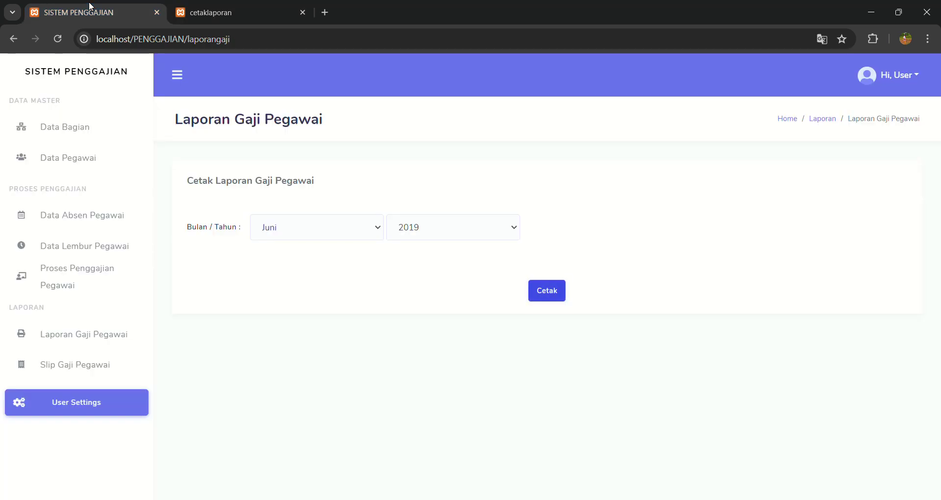
pyautogui.click(303, 13)
# Set the Slip Gaji Pegawai period to Juli 2024.
pyautogui.click(109, 364)
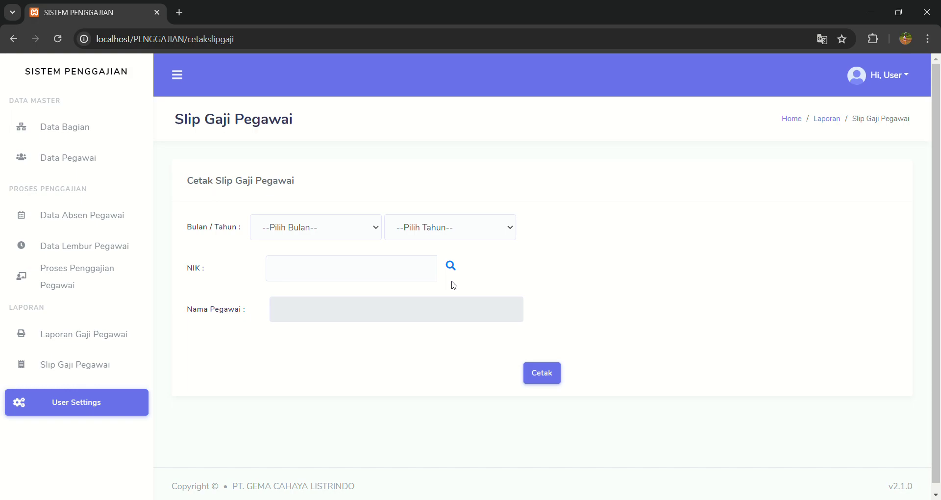
pyautogui.click(357, 237)
pyautogui.click(337, 332)
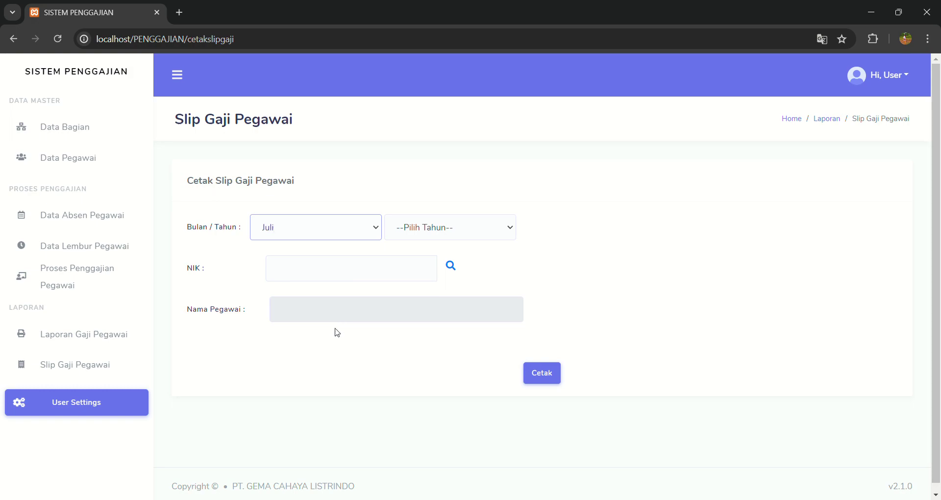
pyautogui.click(469, 237)
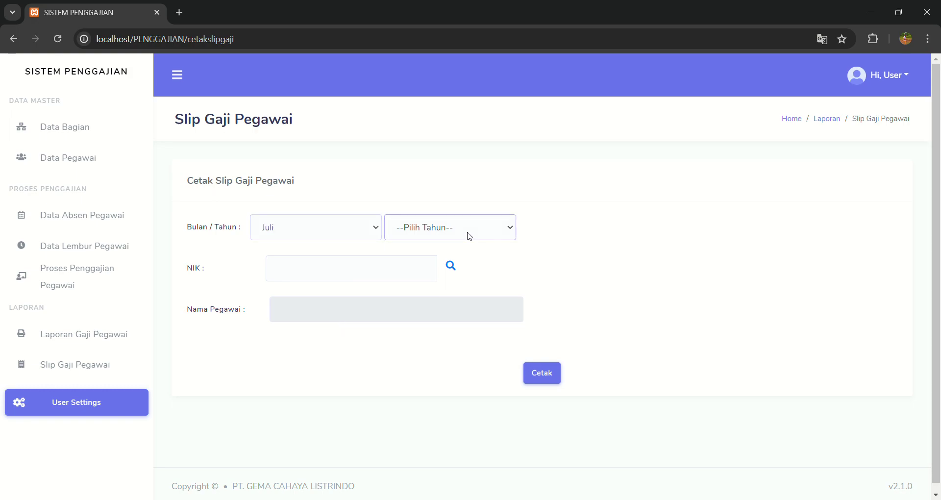
pyautogui.click(437, 373)
# Clear the NIK field and select the IT-division employee from the lookup list.
pyautogui.click(390, 276)
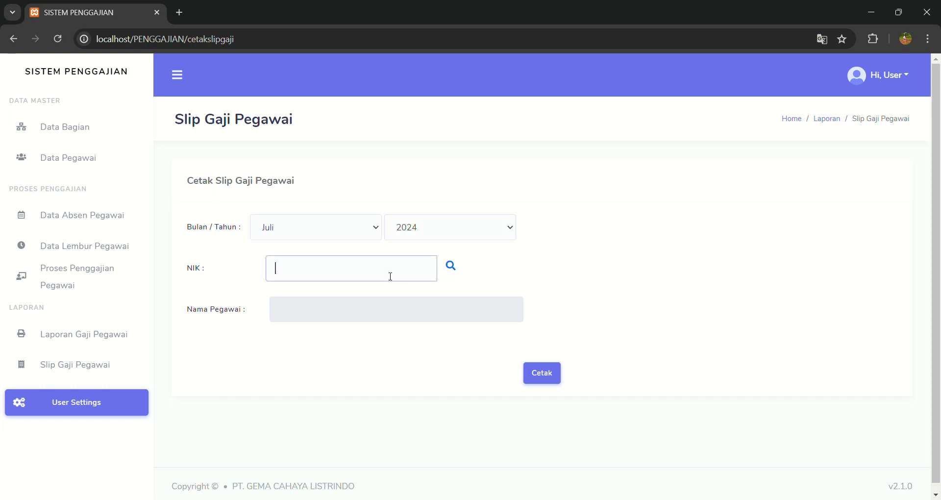
pyautogui.press('BackSpace')
pyautogui.write('3qporkpow\\')
pyautogui.press('BackSpace')
pyautogui.press('BackSpace')
pyautogui.press('BackSpace')
pyautogui.press('BackSpace')
pyautogui.press('BackSpace')
pyautogui.press('BackSpace')
pyautogui.press('BackSpace')
pyautogui.press('BackSpace')
pyautogui.press('BackSpace')
pyautogui.press('BackSpace')
pyautogui.click(454, 273)
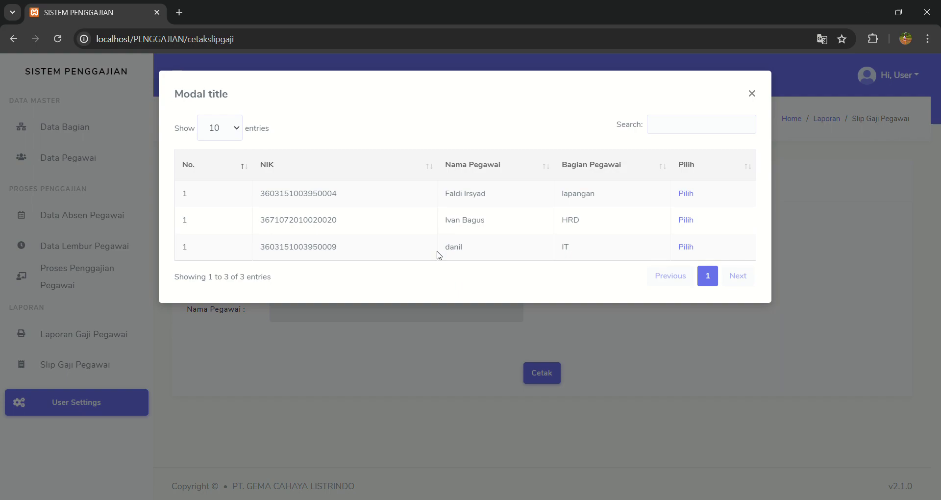
pyautogui.click(686, 247)
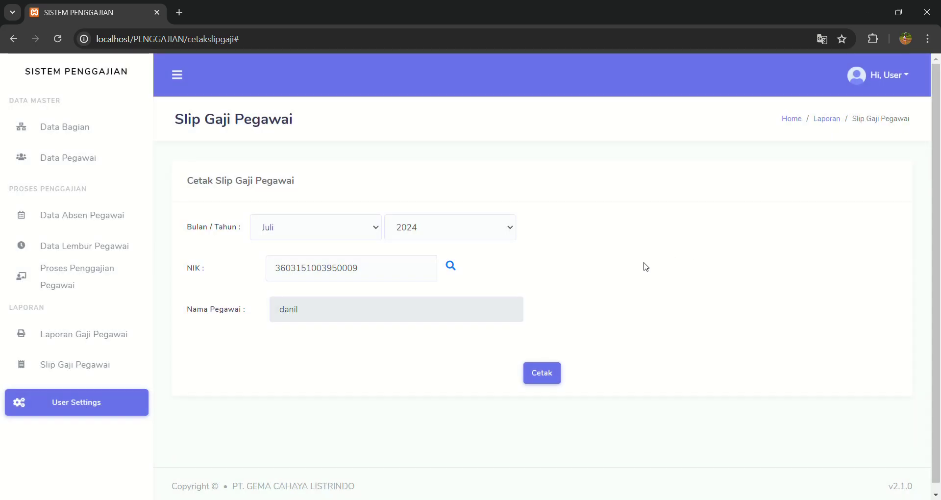
# Generate the slip PDF, check the 5.795.000 net pay, and close it.
pyautogui.click(534, 378)
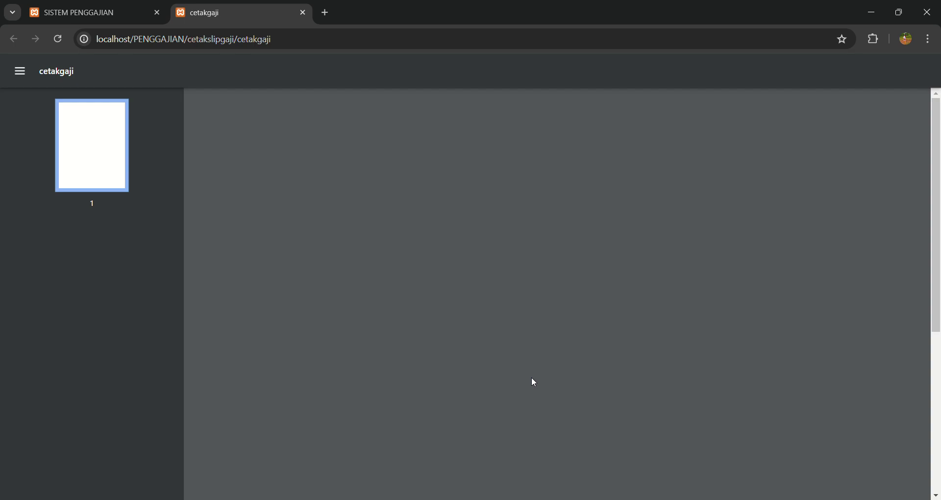
pyautogui.scroll(-5, 527, 382)
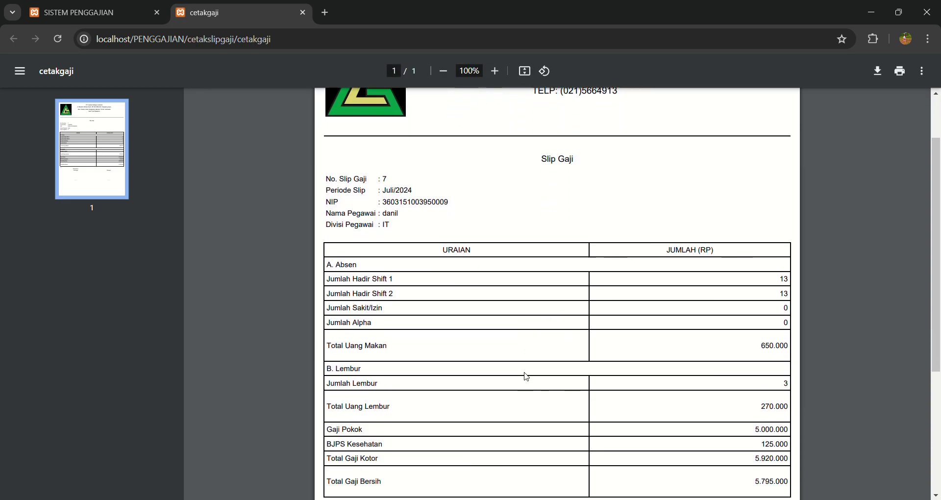
pyautogui.scroll(-1, 524, 378)
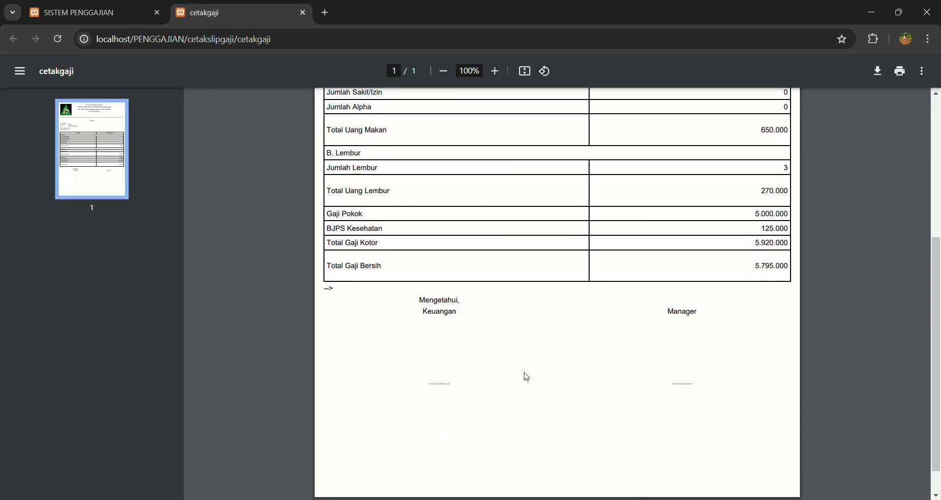
pyautogui.scroll(6, 523, 376)
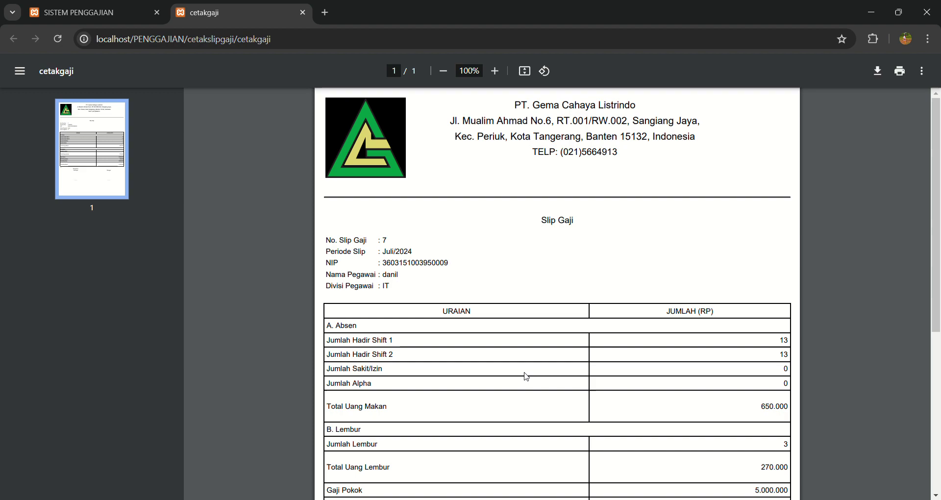
pyautogui.click(302, 13)
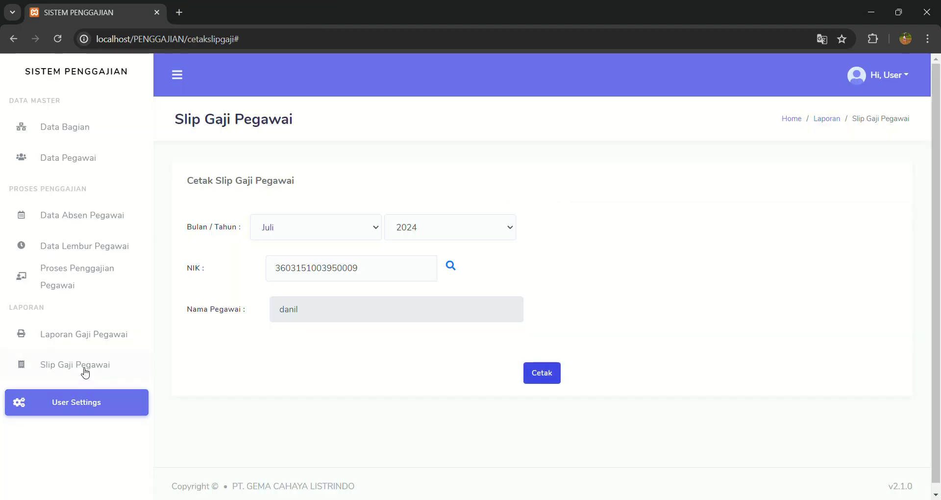
# Browse the two-account User Settings list and new-user form without saving, then log out.
pyautogui.click(87, 398)
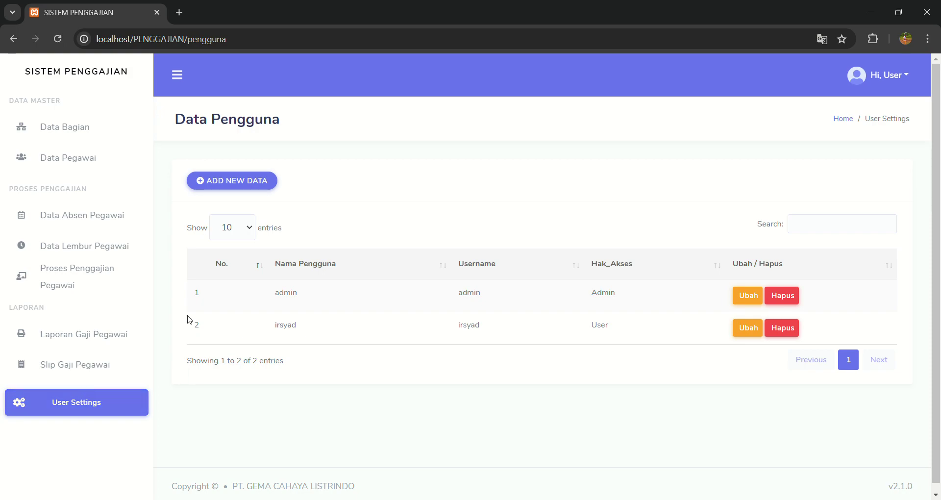
pyautogui.click(237, 179)
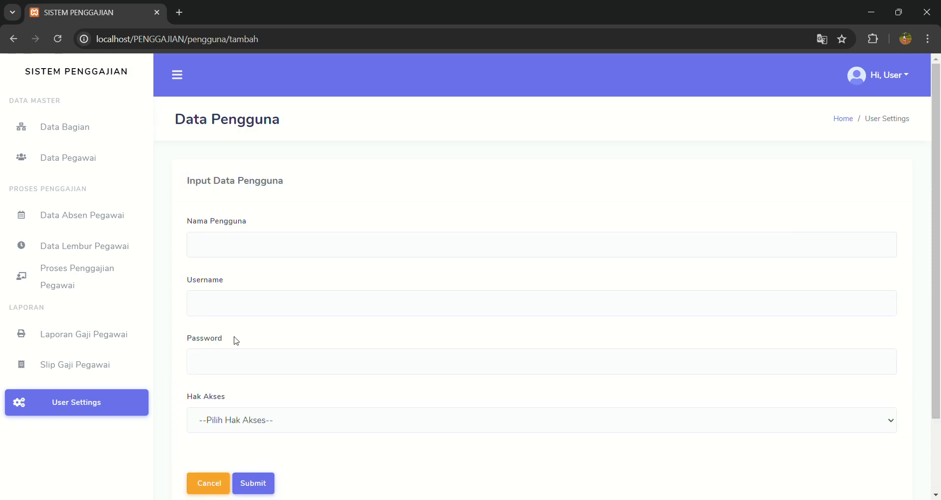
pyautogui.click(237, 430)
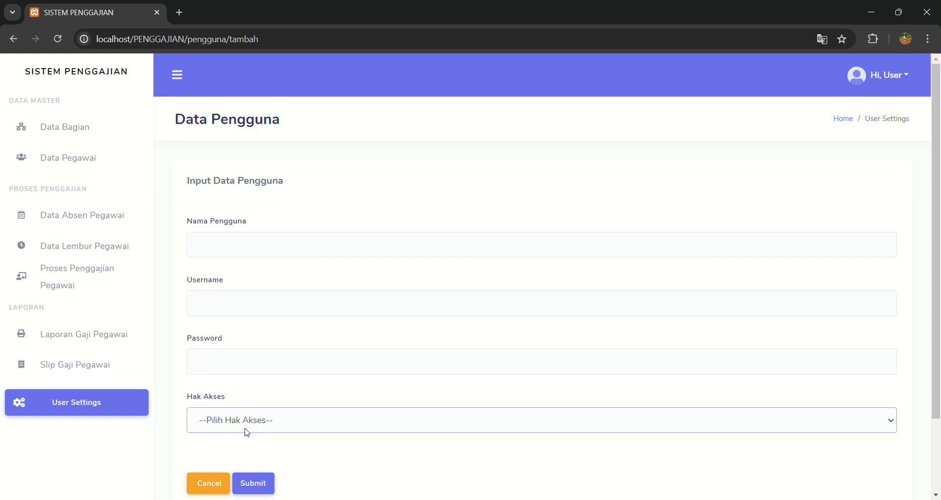
pyautogui.click(86, 400)
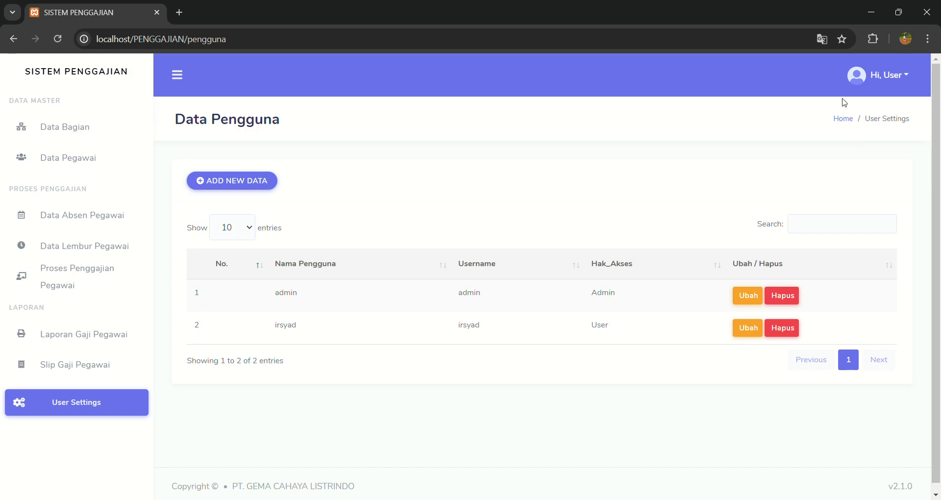
pyautogui.click(869, 85)
pyautogui.click(862, 113)
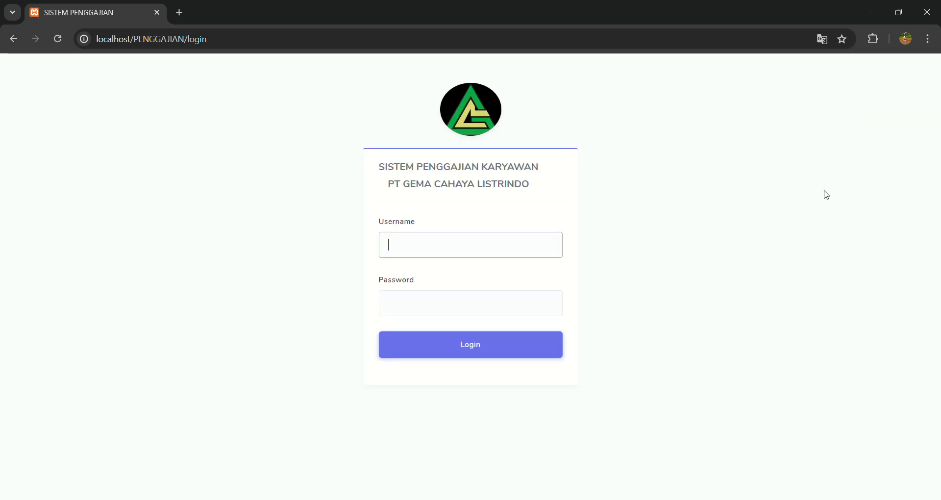